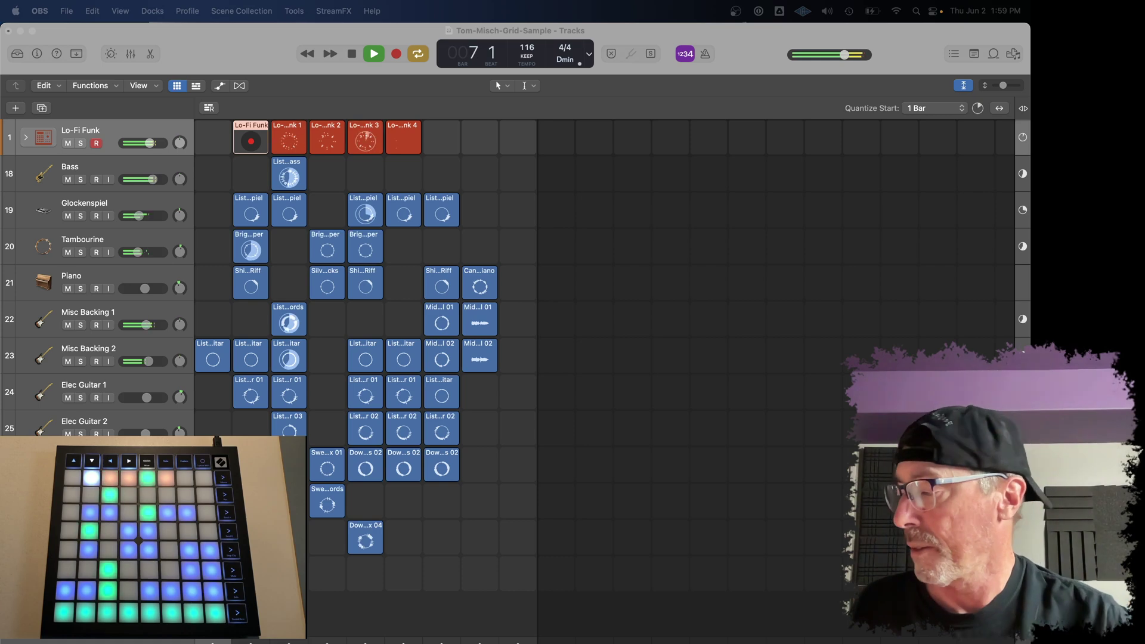
- Stop the Live Loops grid playback once the new Lo-Fi Funk cell is recorded
{"action": "left_click", "coordinate": [352, 54]}
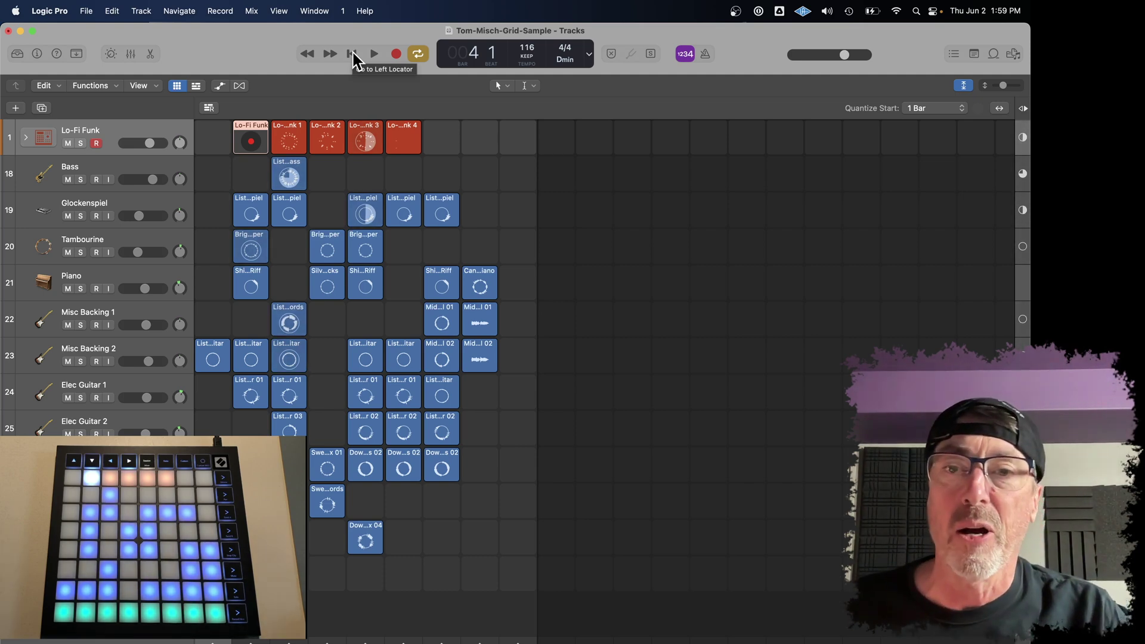
- Switch to the Hiding-2022 project, play it, stop, rewind to bar 1 and play again
{"action": "left_click", "coordinate": [86, 12]}
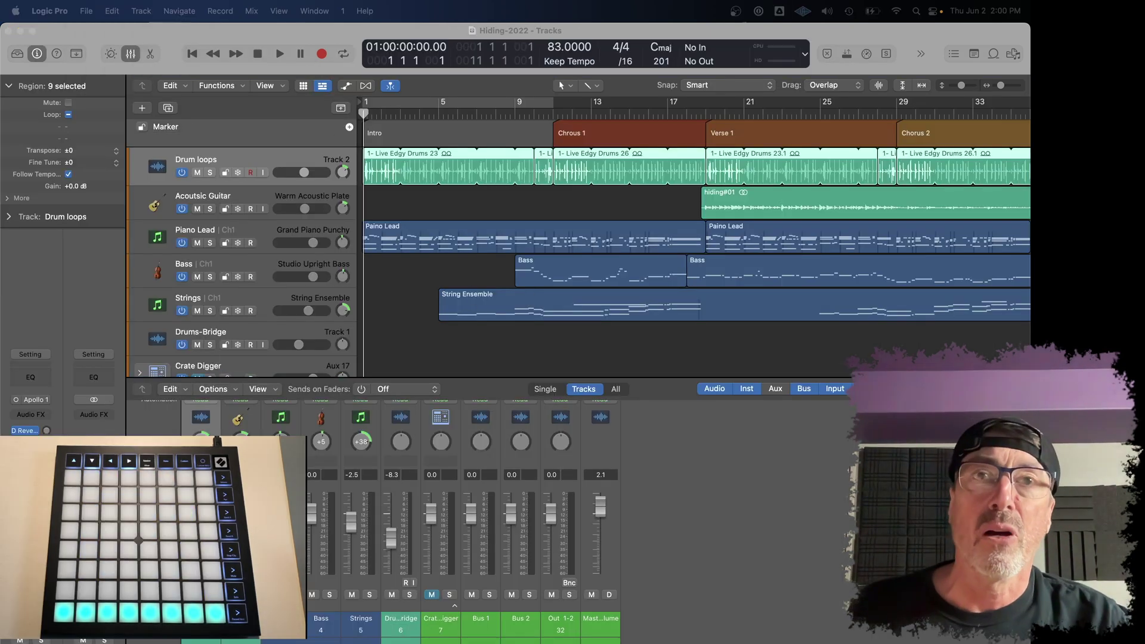
{"action": "left_click", "coordinate": [280, 53]}
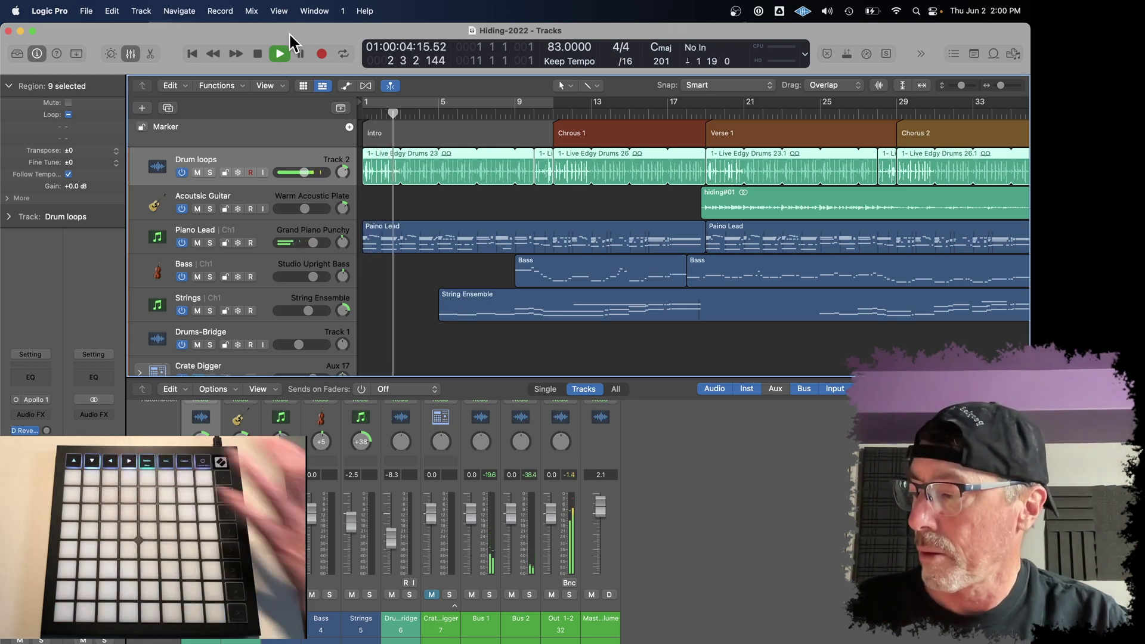
{"action": "key", "text": "space"}
{"action": "key", "text": "Return"}
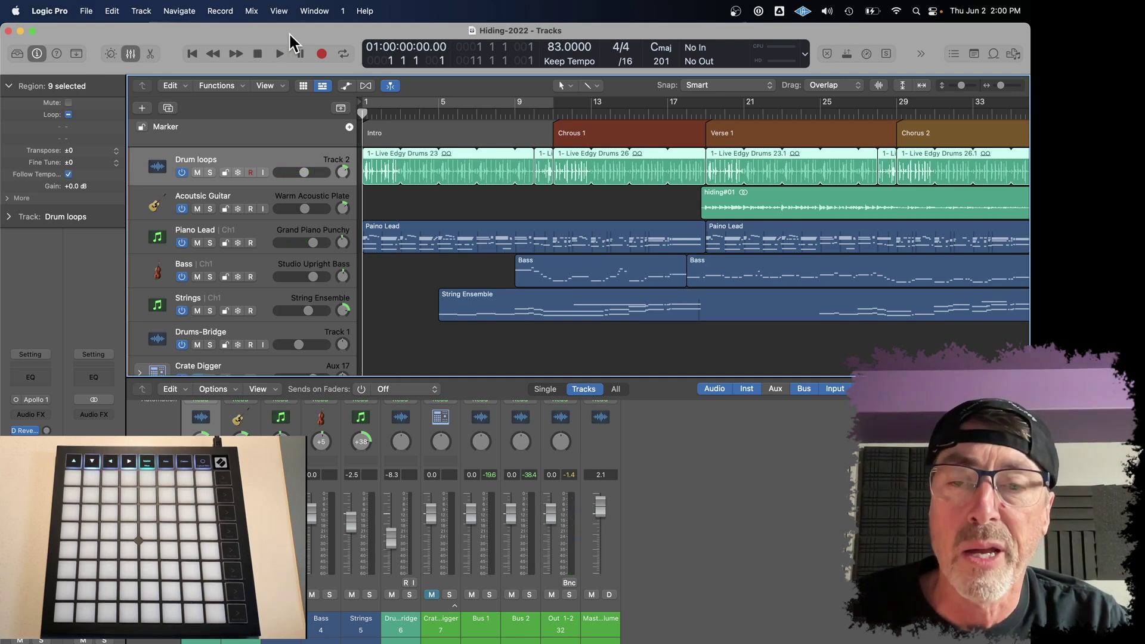
{"action": "key", "text": "space"}
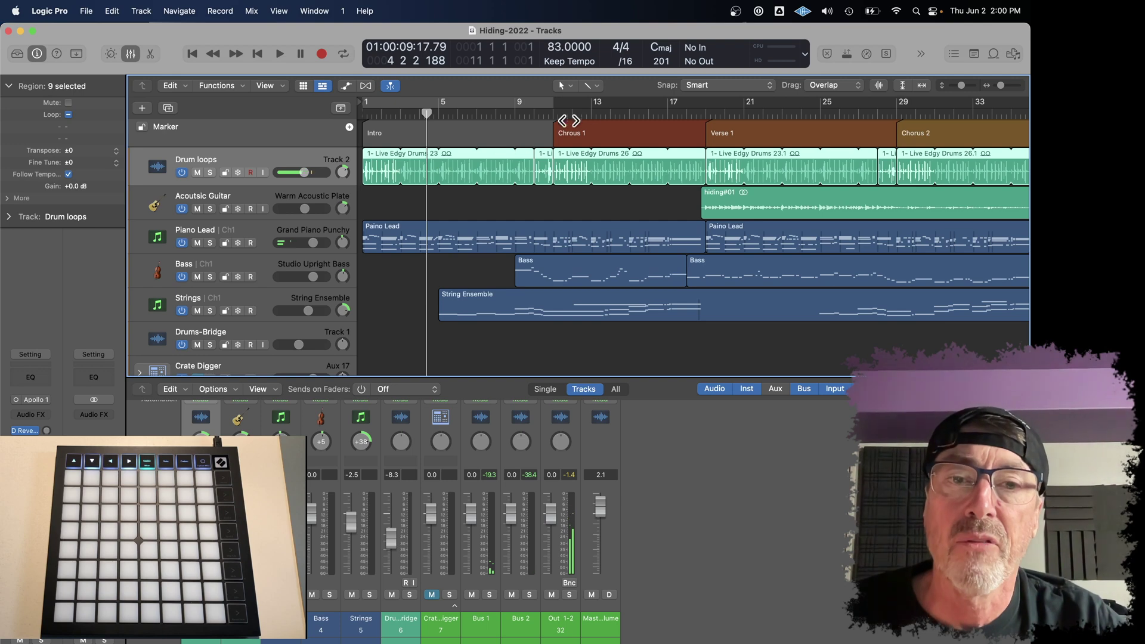
- Play Hiding-2022 from around bar 11 and stop near bar 13
{"action": "left_click", "coordinate": [557, 112]}
{"action": "key", "text": "space"}
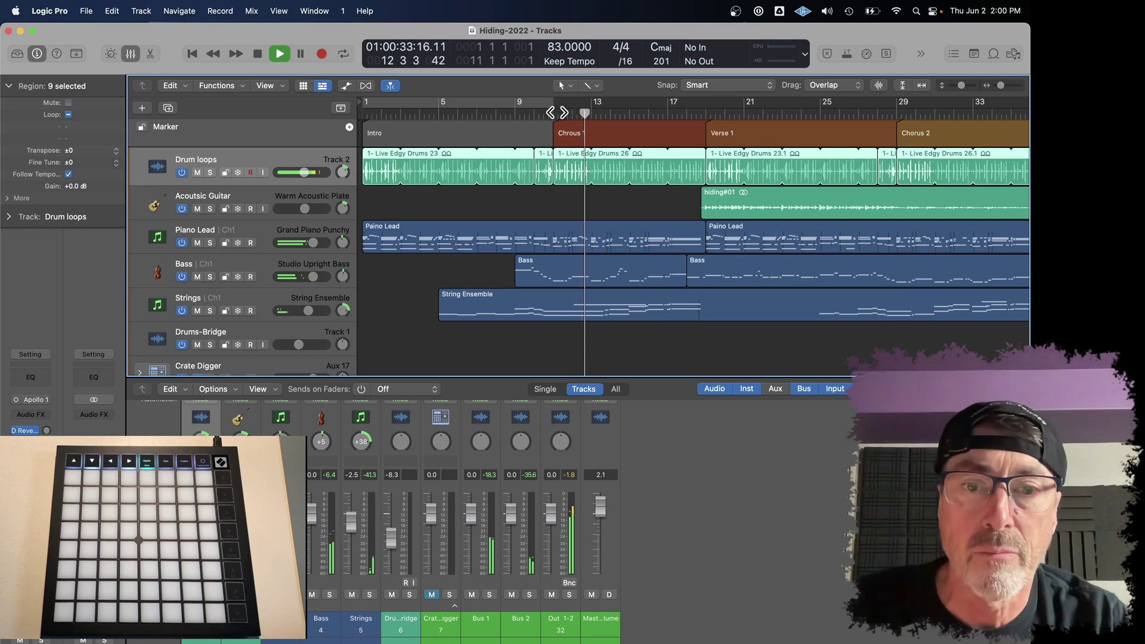
{"action": "key", "text": "space"}
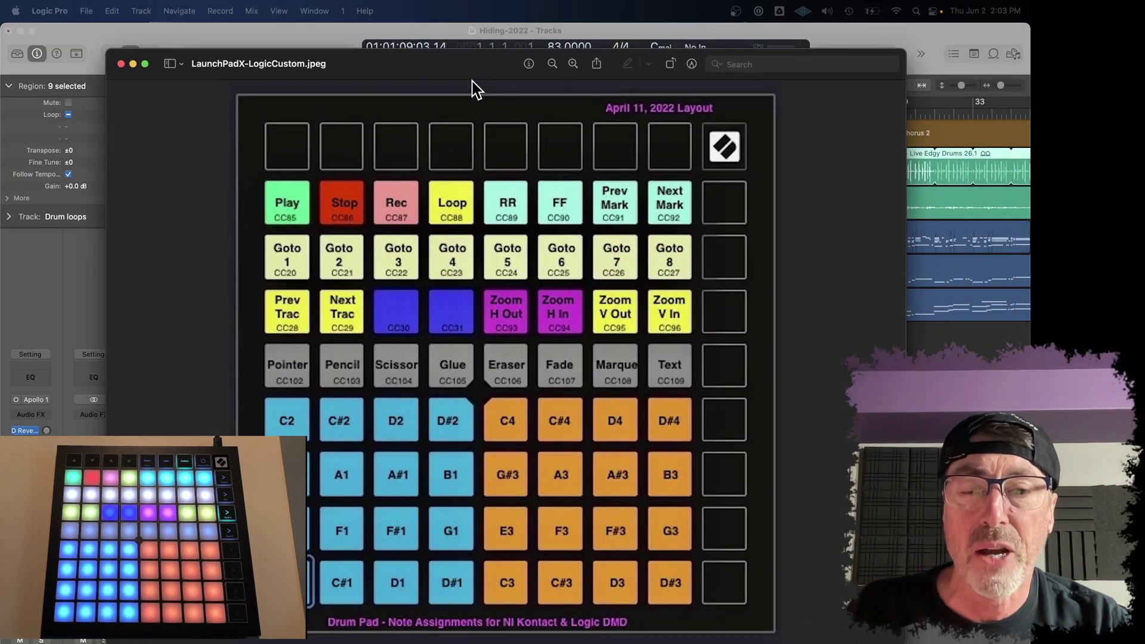
- Study the LaunchPadX-LogicCustom.jpeg pad mapping chart in Preview before moving to Novation Components
{"action": "left_click", "coordinate": [471, 81]}
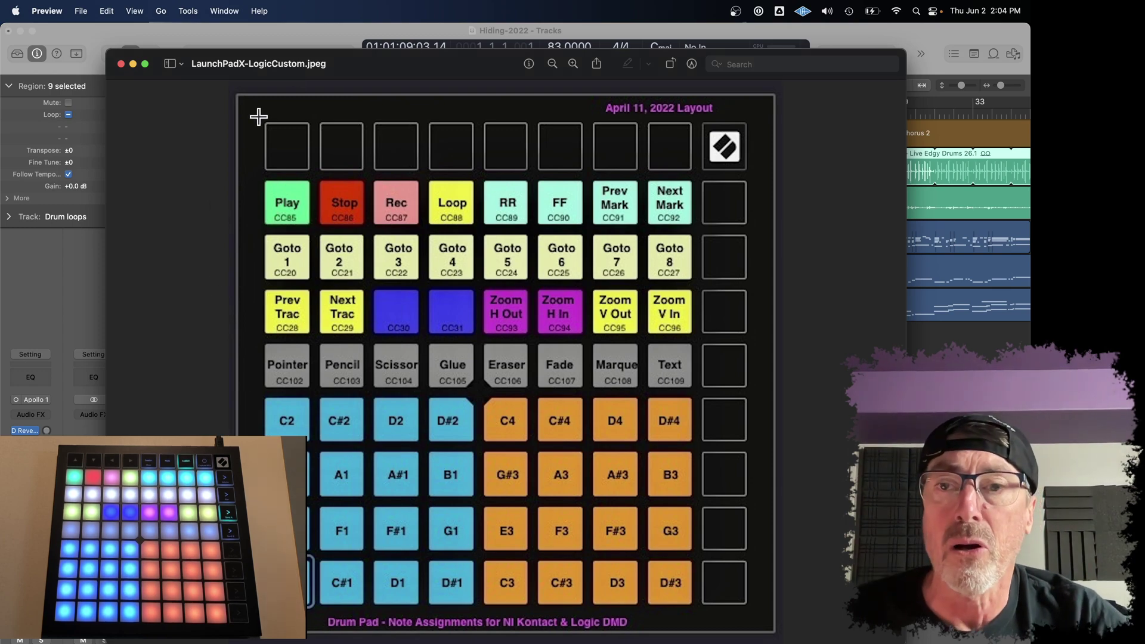
{"action": "key", "text": "super+Tab"}
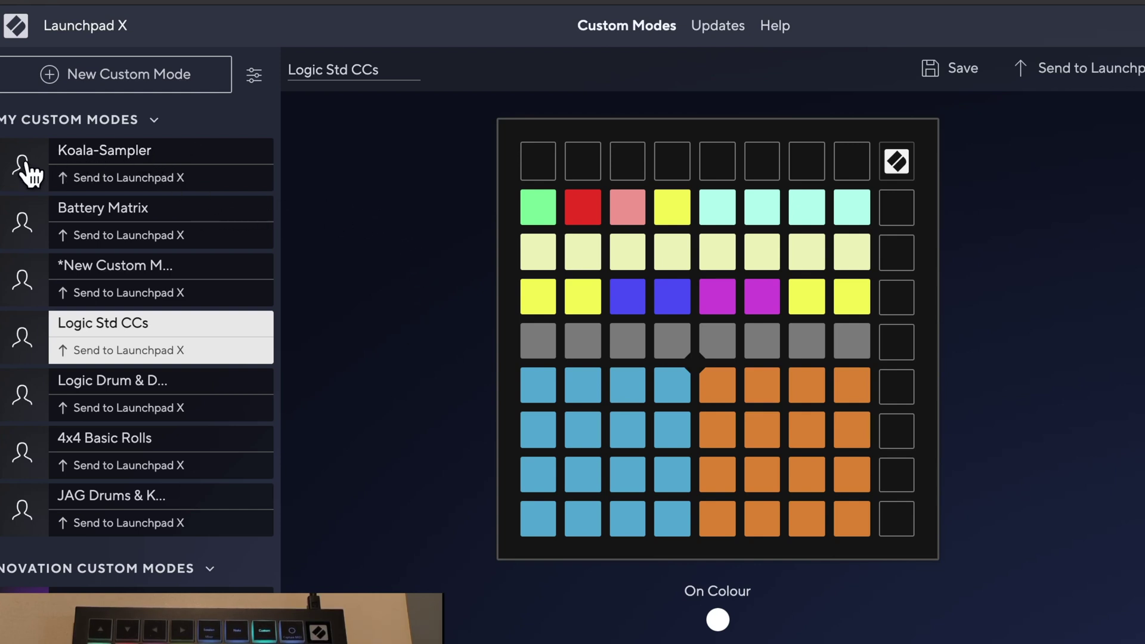
- Load the Koala-Sampler, Battery Matrix, then Logic Std CCs custom modes in turn
{"action": "double_click", "coordinate": [116, 150]}
{"action": "double_click", "coordinate": [84, 206]}
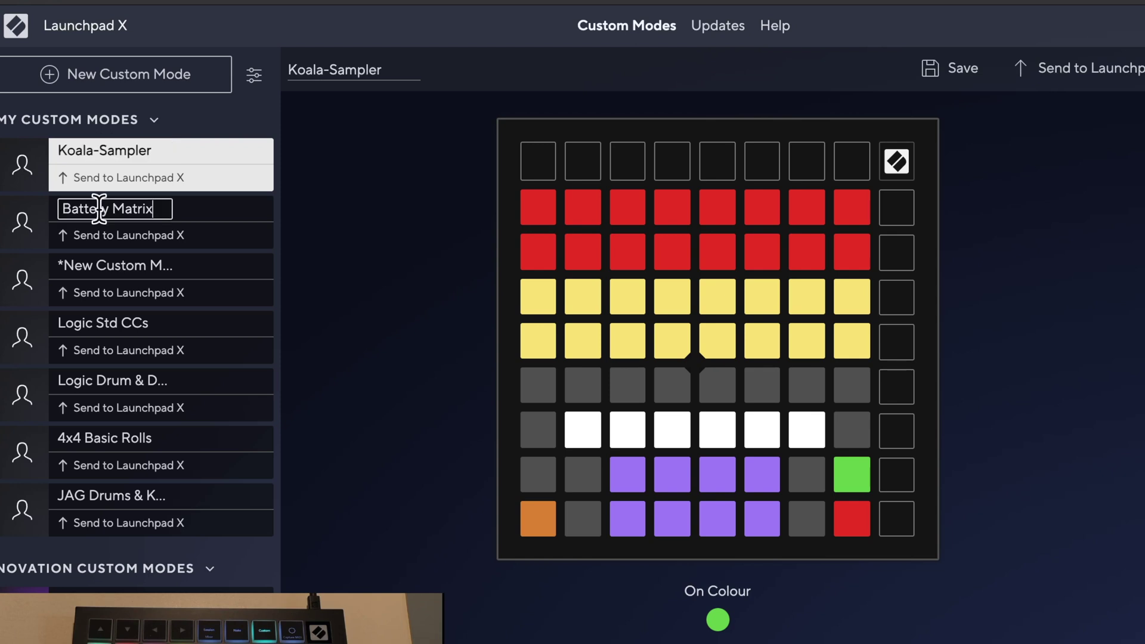
{"action": "left_click", "coordinate": [37, 238]}
{"action": "left_click", "coordinate": [112, 218]}
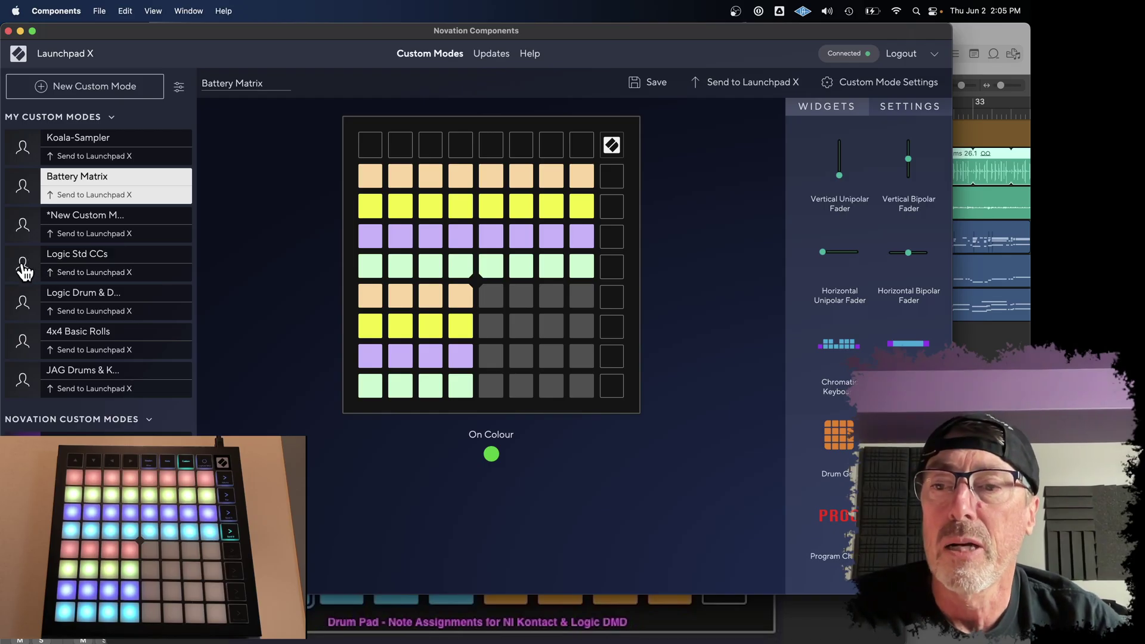
{"action": "left_click", "coordinate": [24, 271]}
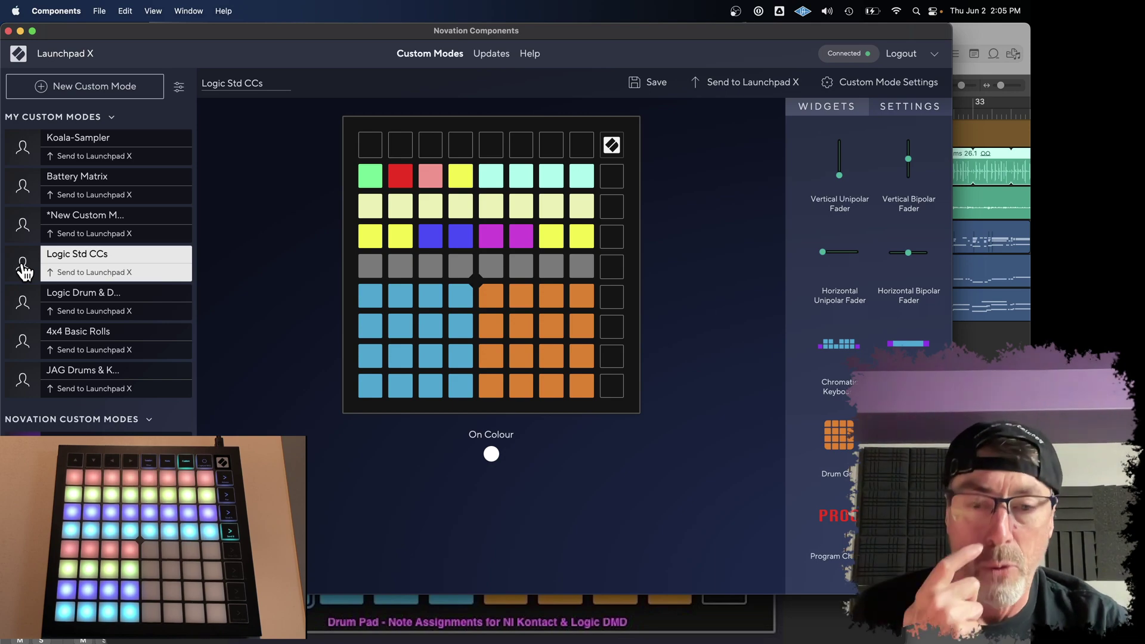
- Close the pad layout chart and return to the Logic Pro project
{"action": "key", "text": "super+Tab"}
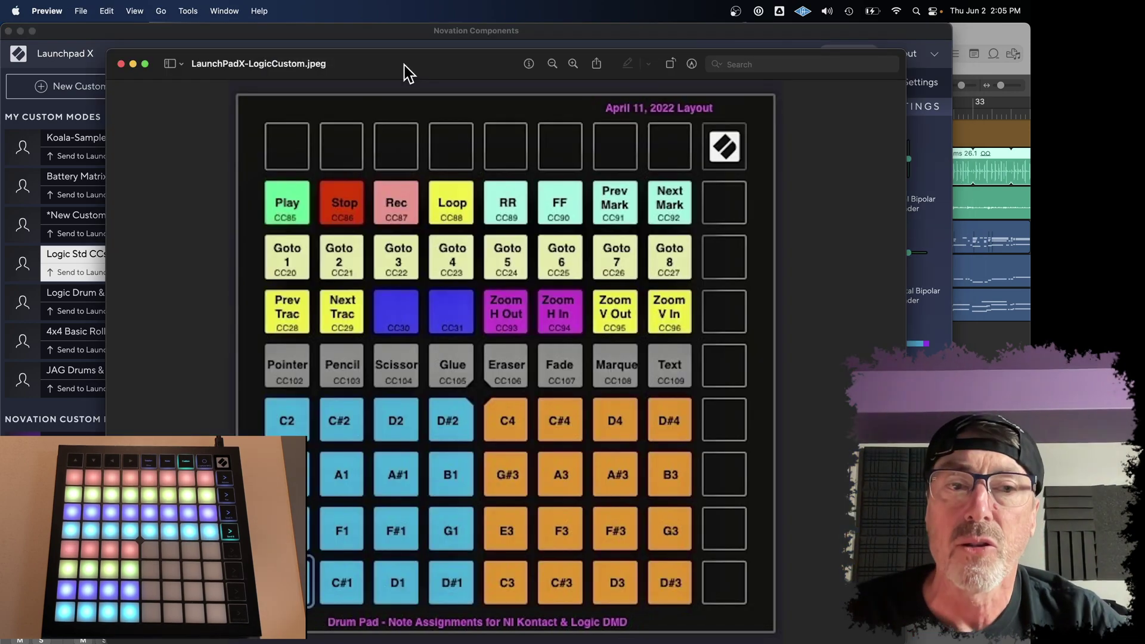
{"action": "key", "text": "super+w"}
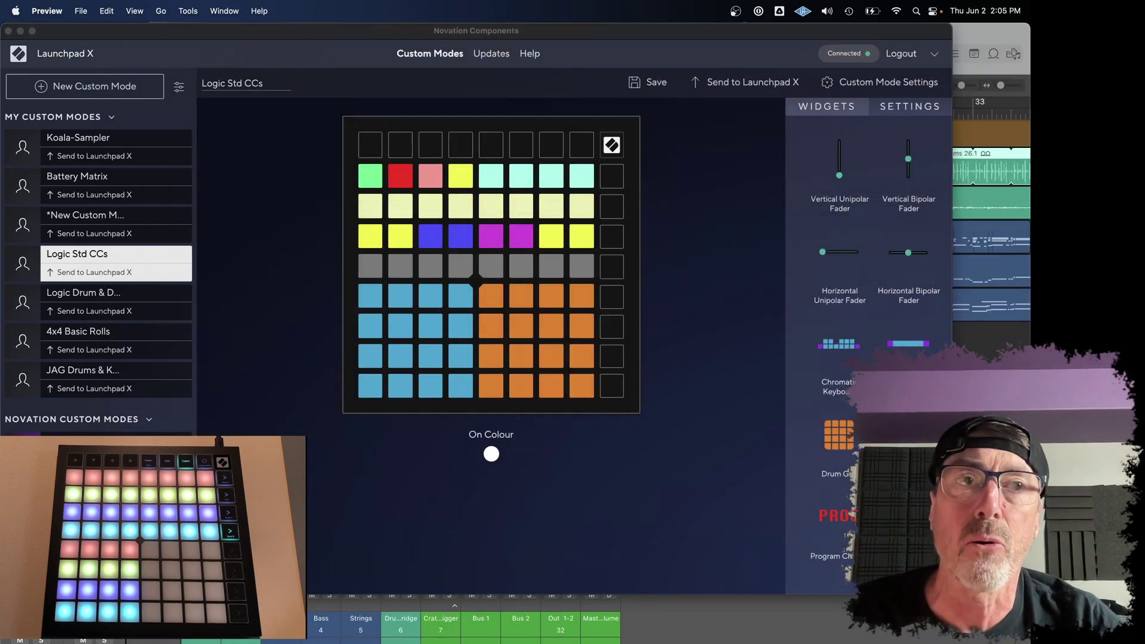
{"action": "key", "text": "super+Tab"}
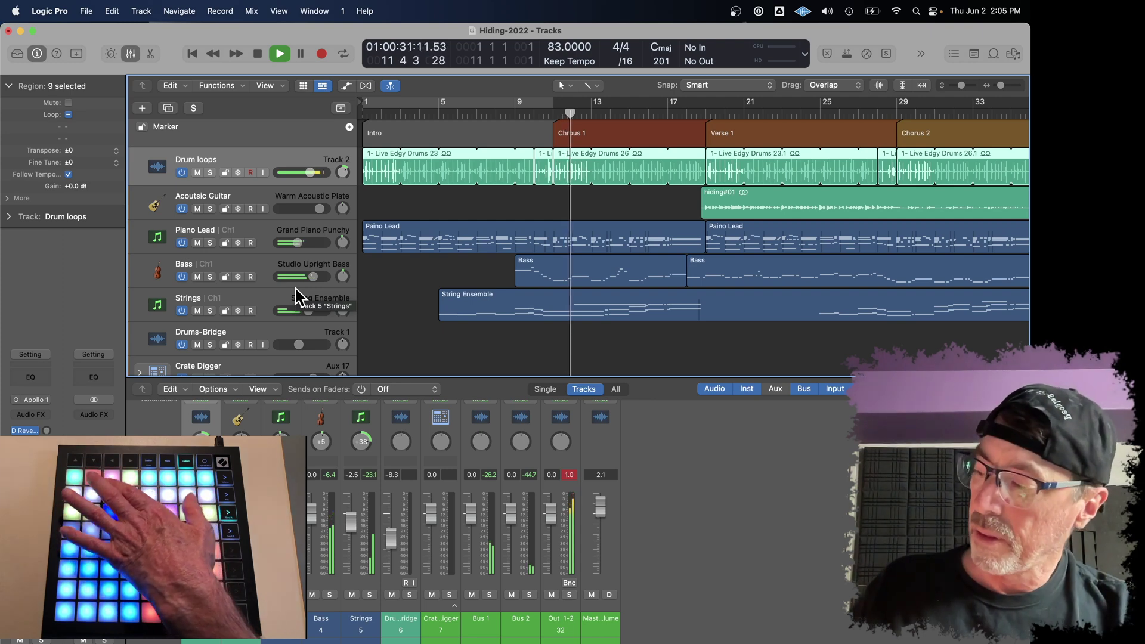
- Stop playback, toggle a bars 1–9 cycle, rewind, and jump marker by marker to Chorus 3
{"action": "key", "text": "space"}
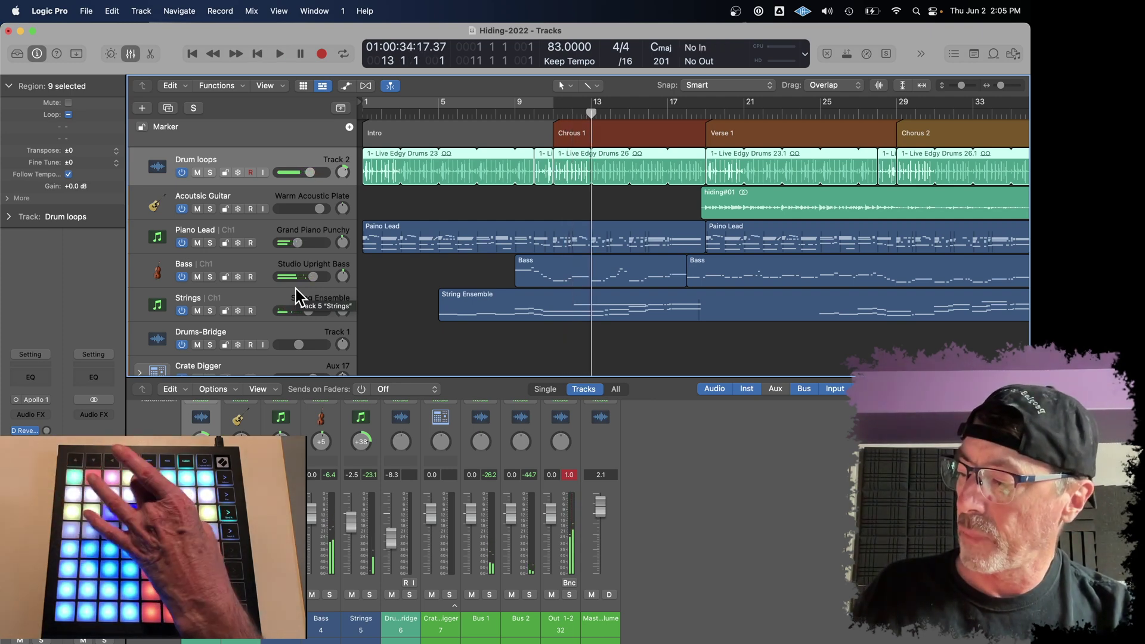
{"action": "key", "text": "c"}
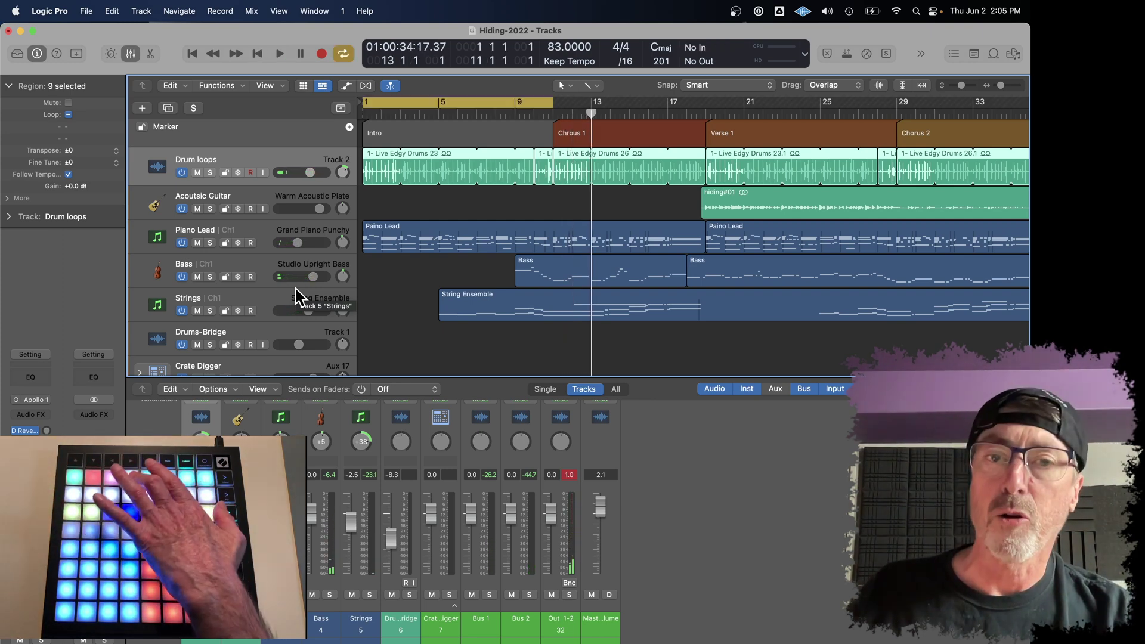
{"action": "key", "text": "c"}
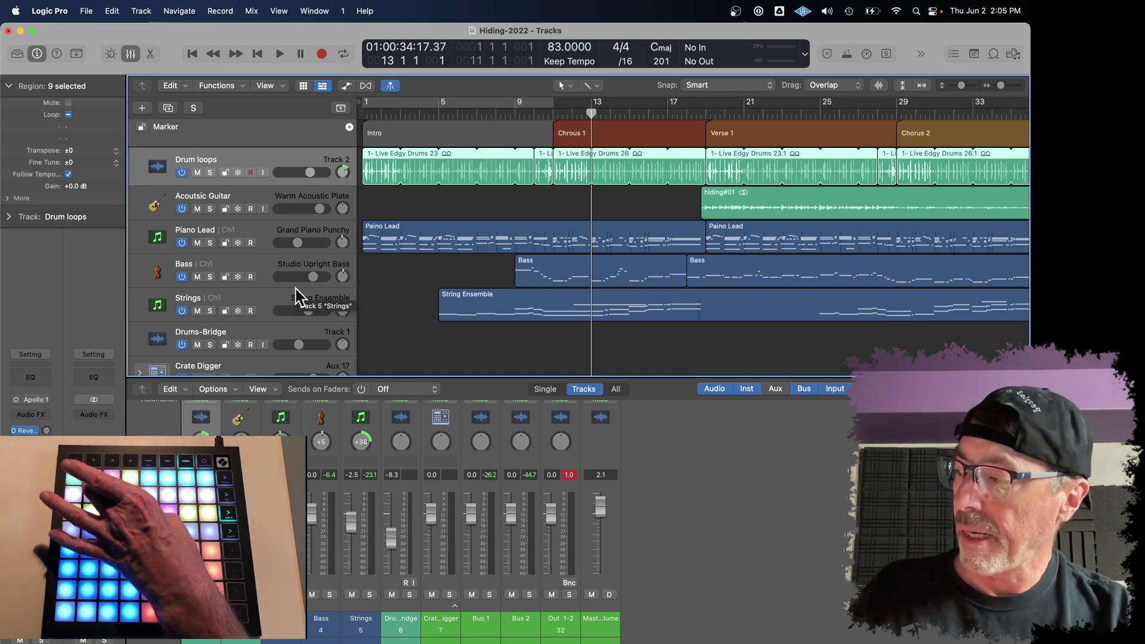
{"action": "key", "text": "Return"}
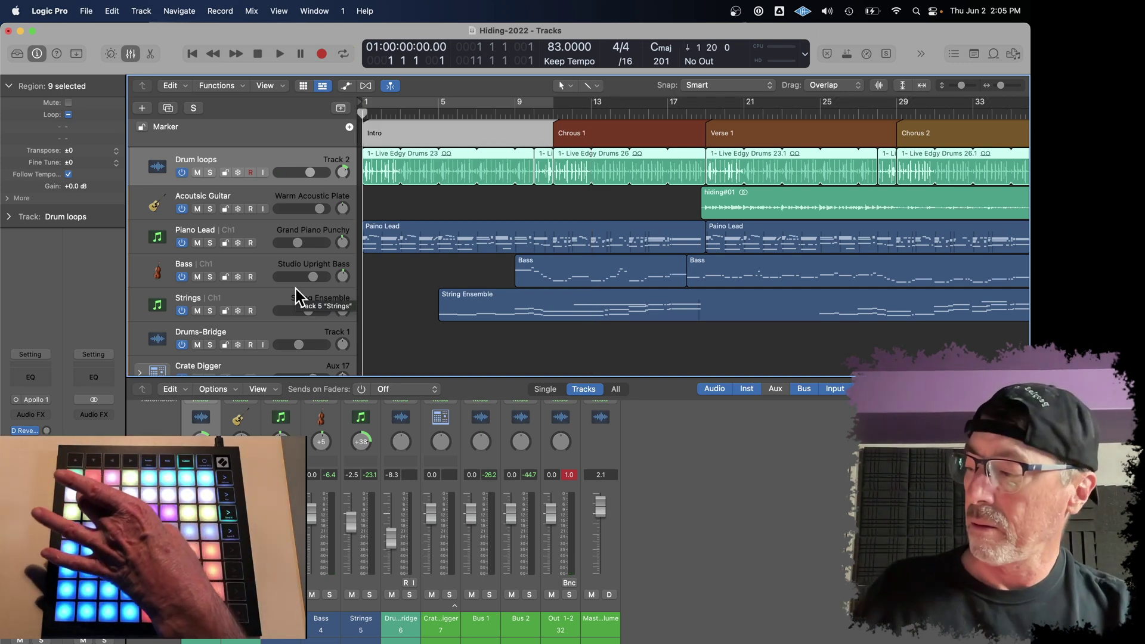
{"action": "key", "text": "alt+period"}
{"action": "key", "text": "alt+period"}
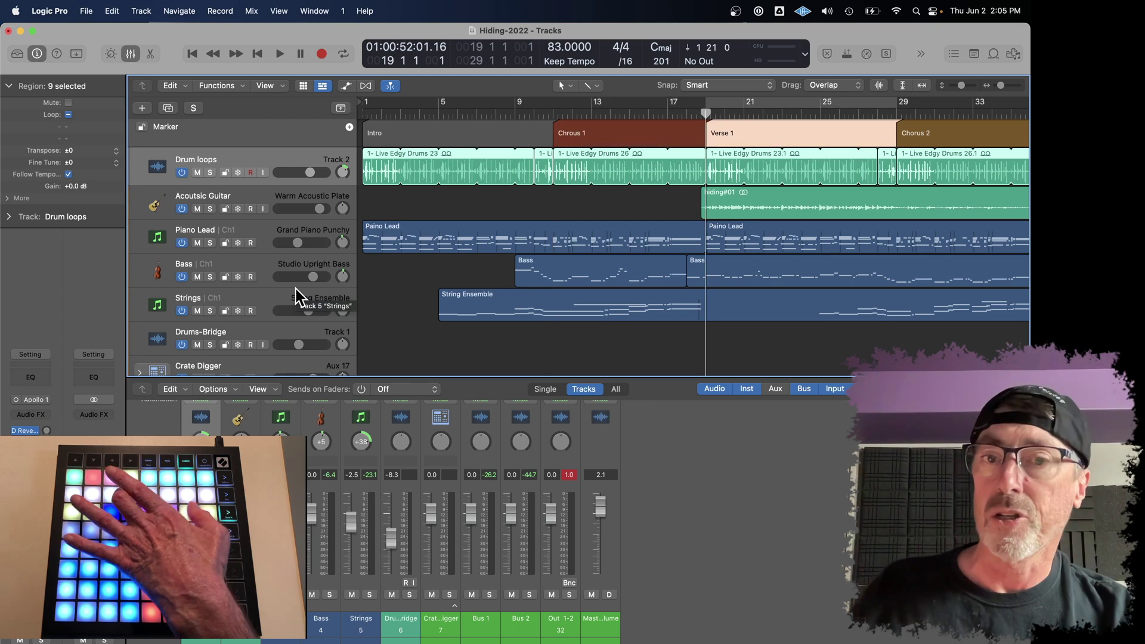
{"action": "key", "text": "alt+period"}
{"action": "key", "text": "alt+period"}
{"action": "key", "text": "alt+period"}
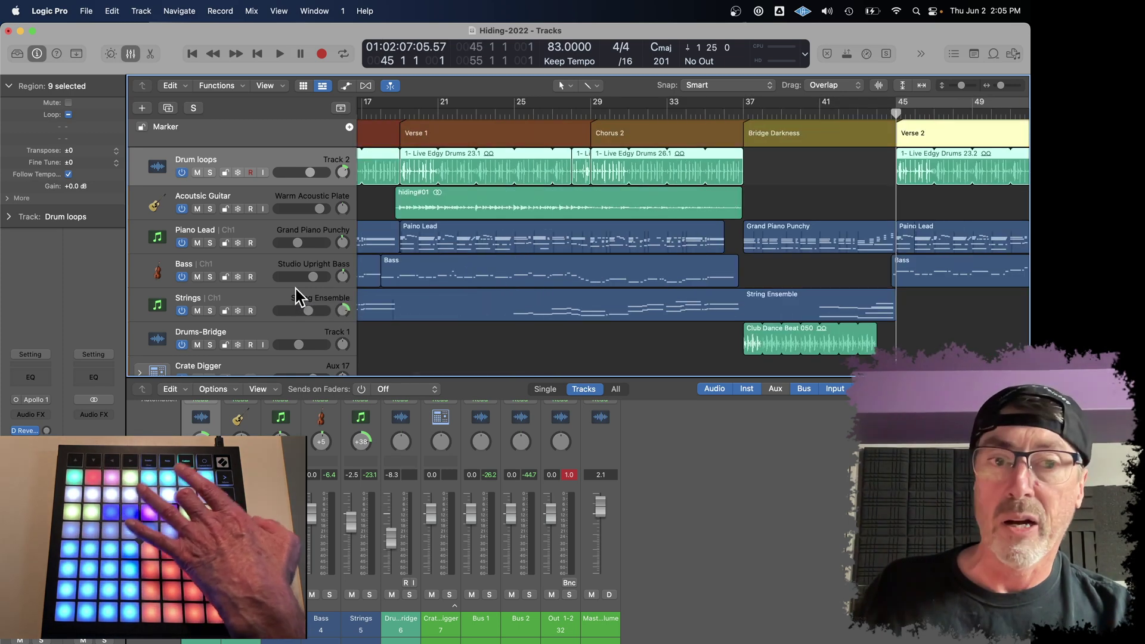
{"action": "key", "text": "alt+period"}
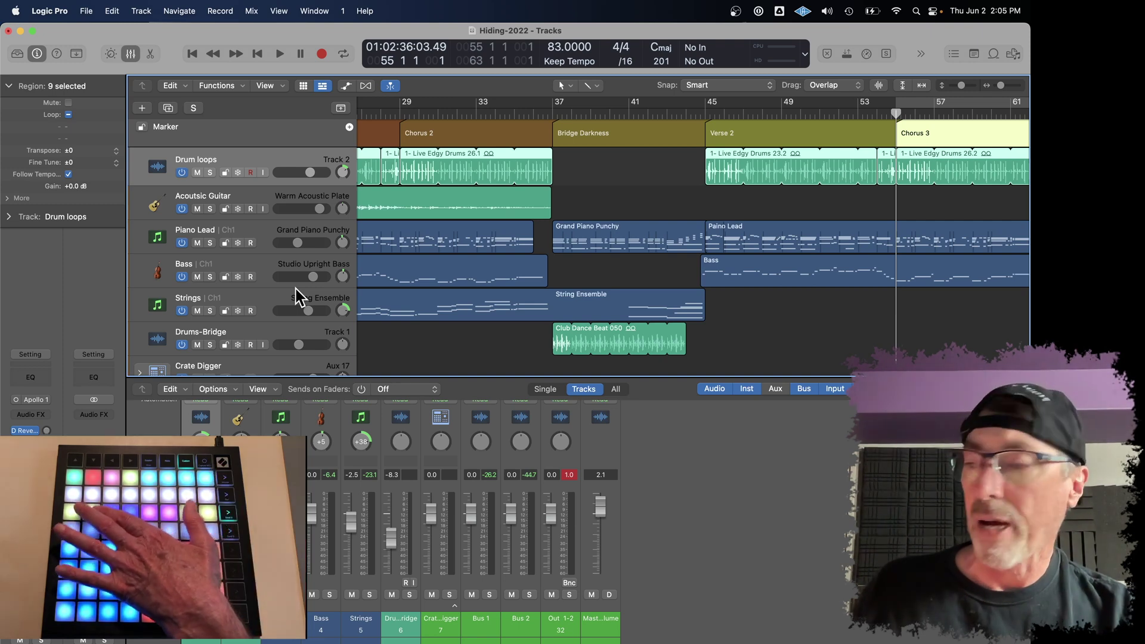
- Step the track selection down to Strings and Piano Lead, returning to Drum loops
{"action": "key", "text": "Down"}
{"action": "key", "text": "Down"}
{"action": "key", "text": "Down"}
{"action": "key", "text": "Down"}
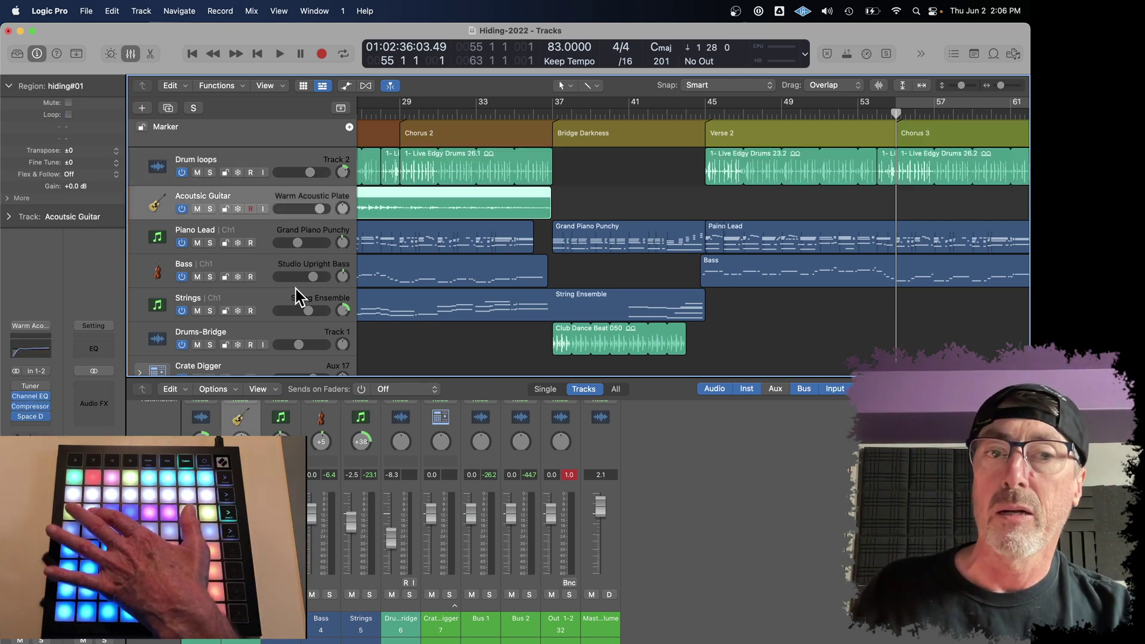
{"action": "key", "text": "Up"}
{"action": "key", "text": "Up"}
{"action": "key", "text": "Up"}
{"action": "key", "text": "Up"}
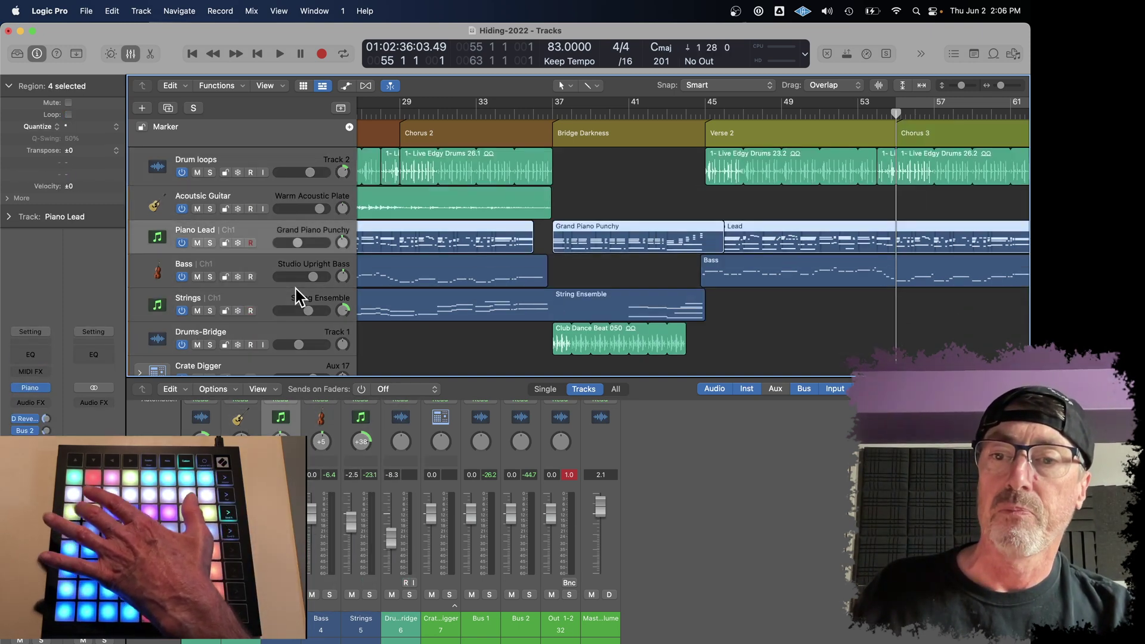
{"action": "key", "text": "Down"}
{"action": "key", "text": "Down"}
{"action": "key", "text": "Up"}
{"action": "key", "text": "Up"}
- Zoom out to the whole arrangement, then zoom in on the opening bars with taller rows
{"action": "key", "text": "z"}
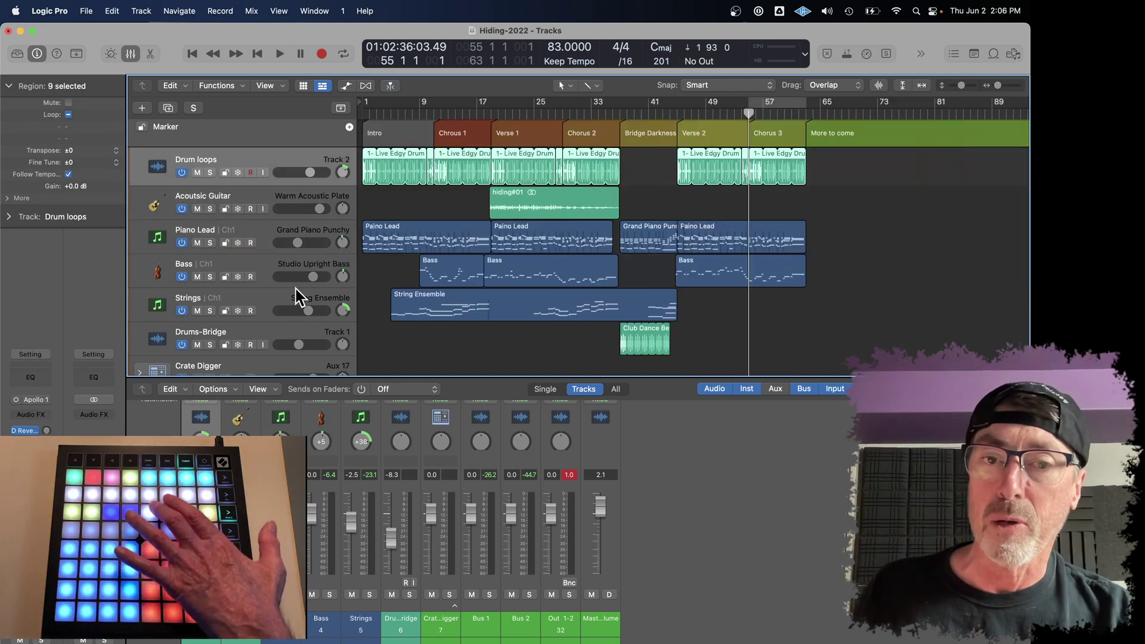
{"action": "key", "text": "super+Right"}
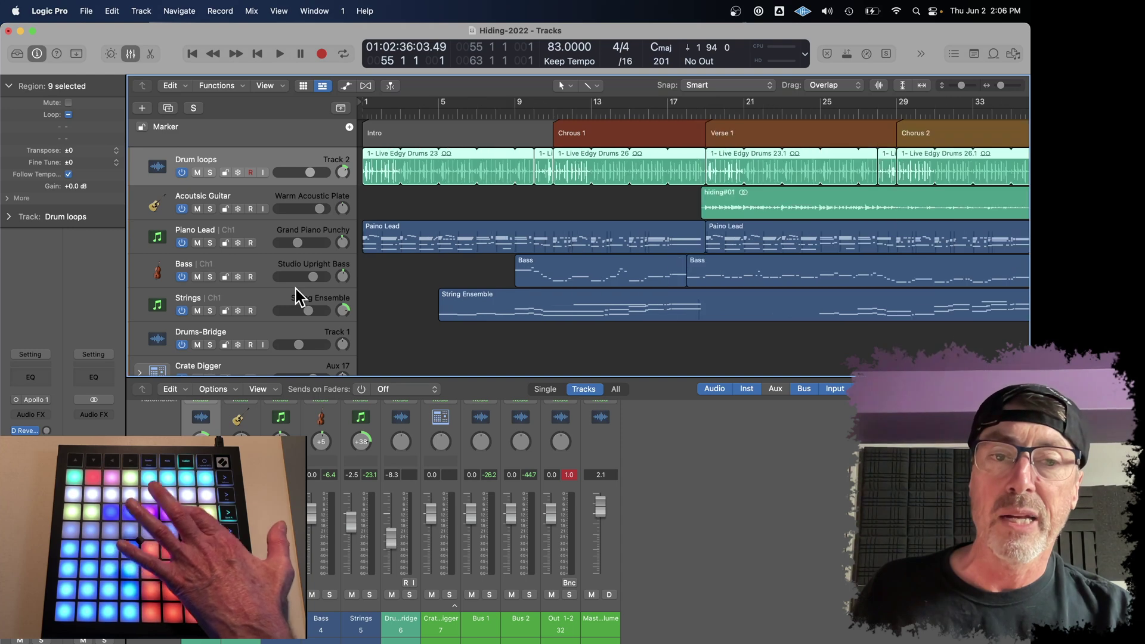
{"action": "key", "text": "super+Up"}
{"action": "key", "text": "super+Down"}
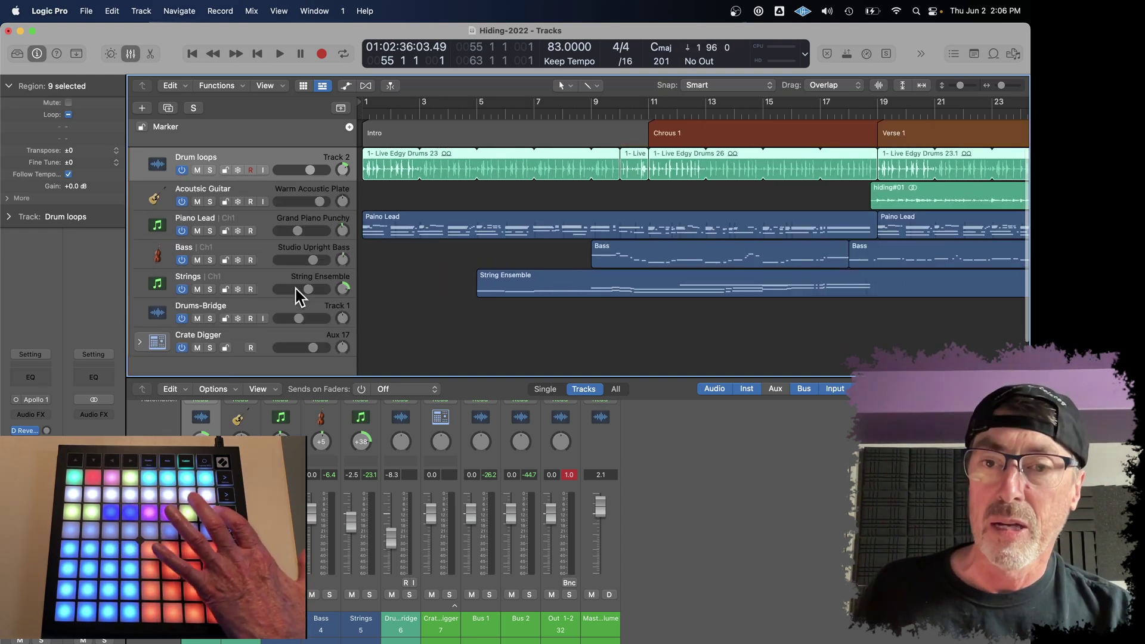
{"action": "key", "text": "super+Up"}
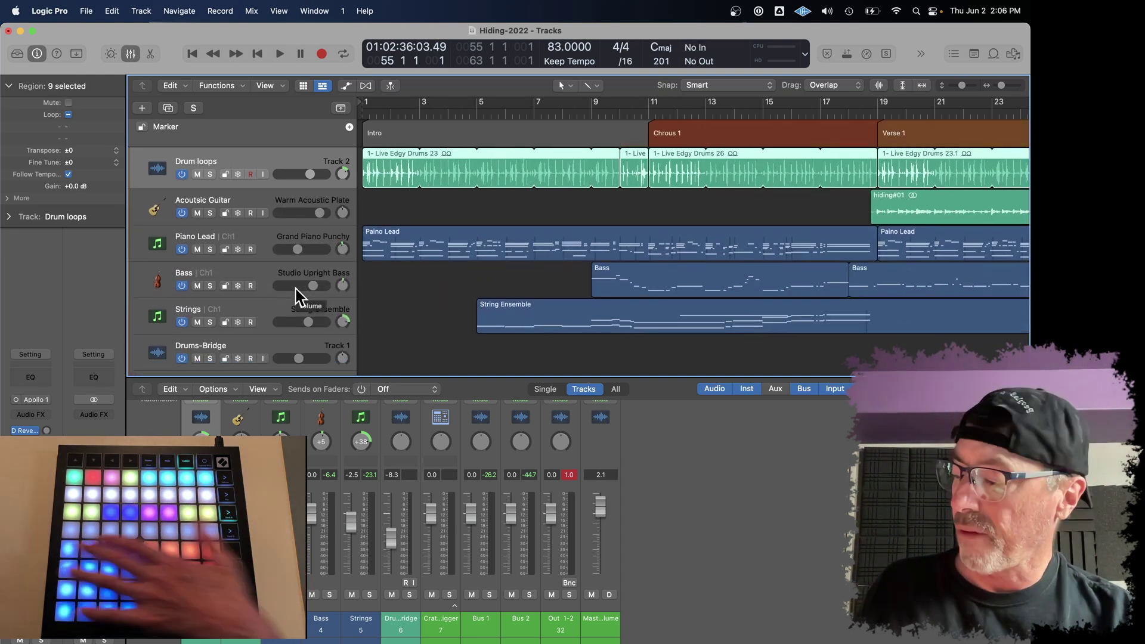
- Select the Crate Digger drum track and open its Drum Machine Designer
{"action": "scroll", "coordinate": [296, 292], "scroll_direction": "down", "scroll_amount": 3}
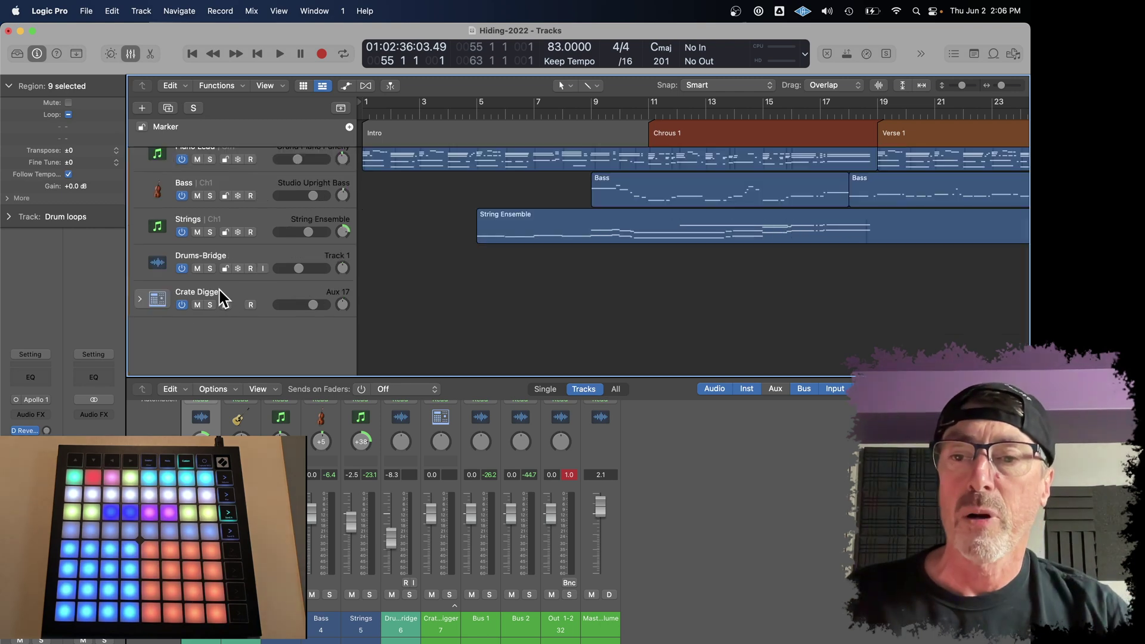
{"action": "left_click", "coordinate": [209, 293]}
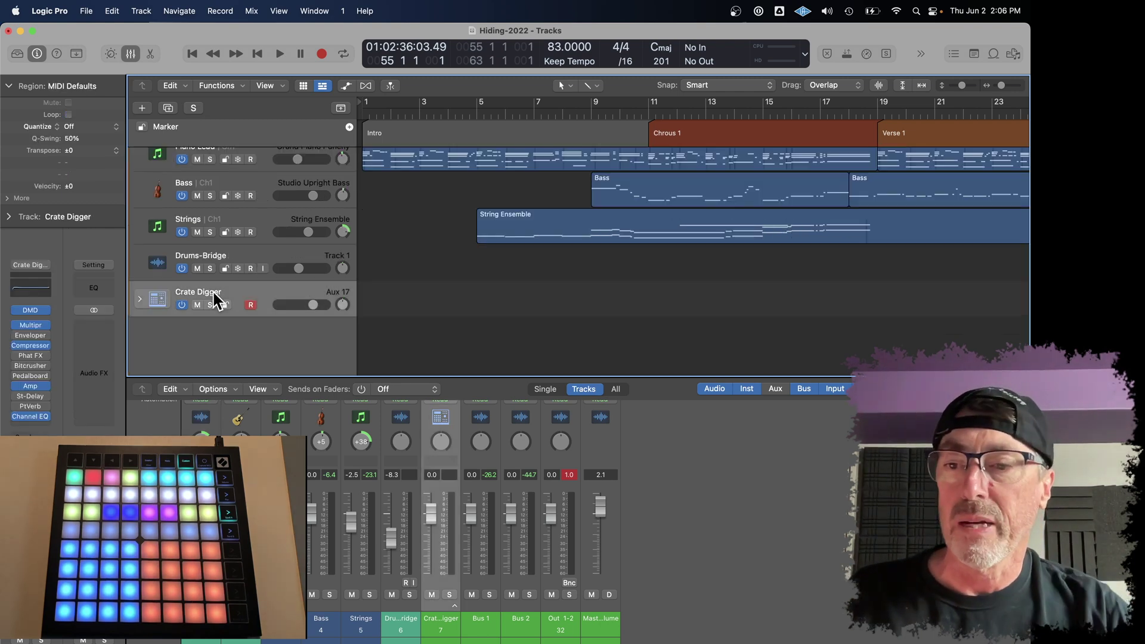
{"action": "left_click", "coordinate": [30, 311]}
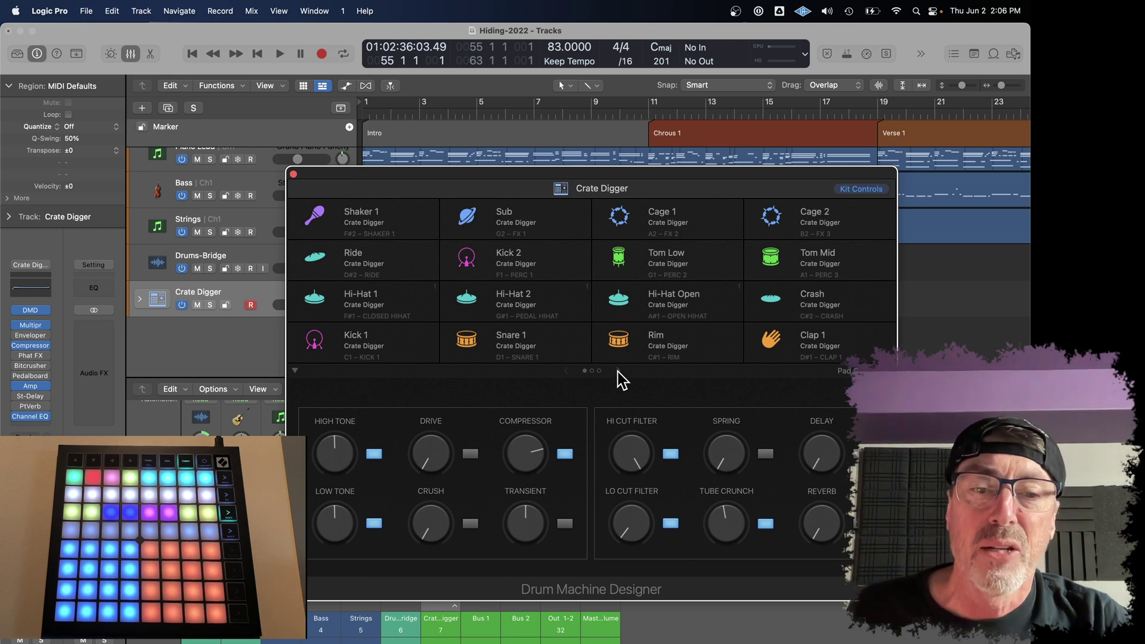
- Browse both drum pad pages, check Kick 3's trigger note unchanged, and close the kit window
{"action": "left_click", "coordinate": [618, 371]}
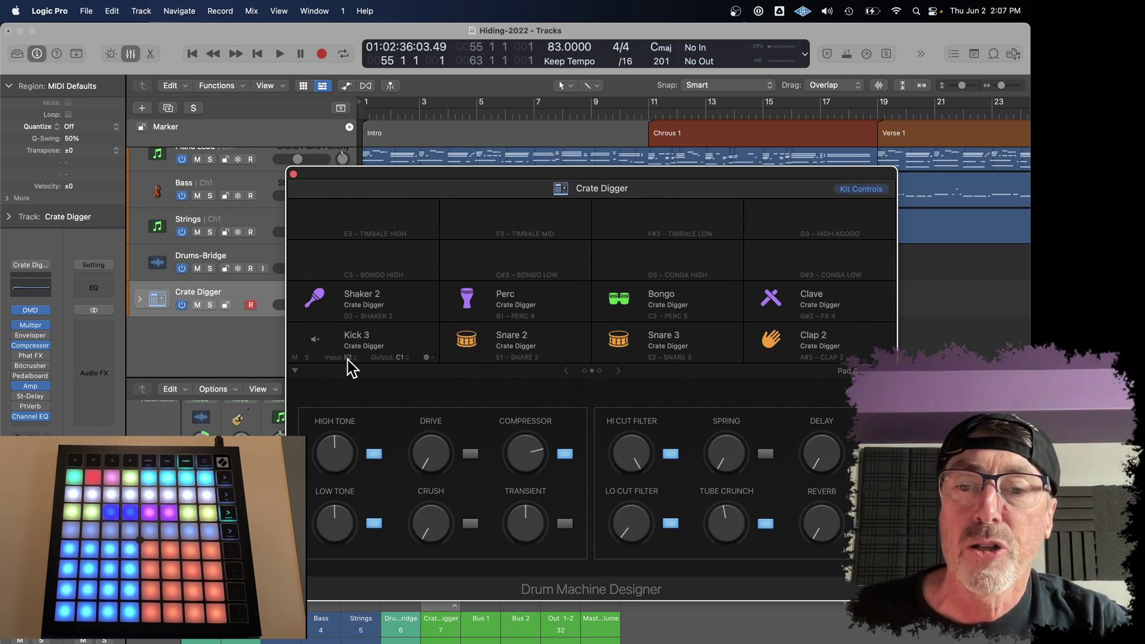
{"action": "left_click", "coordinate": [348, 359]}
{"action": "left_click", "coordinate": [445, 246]}
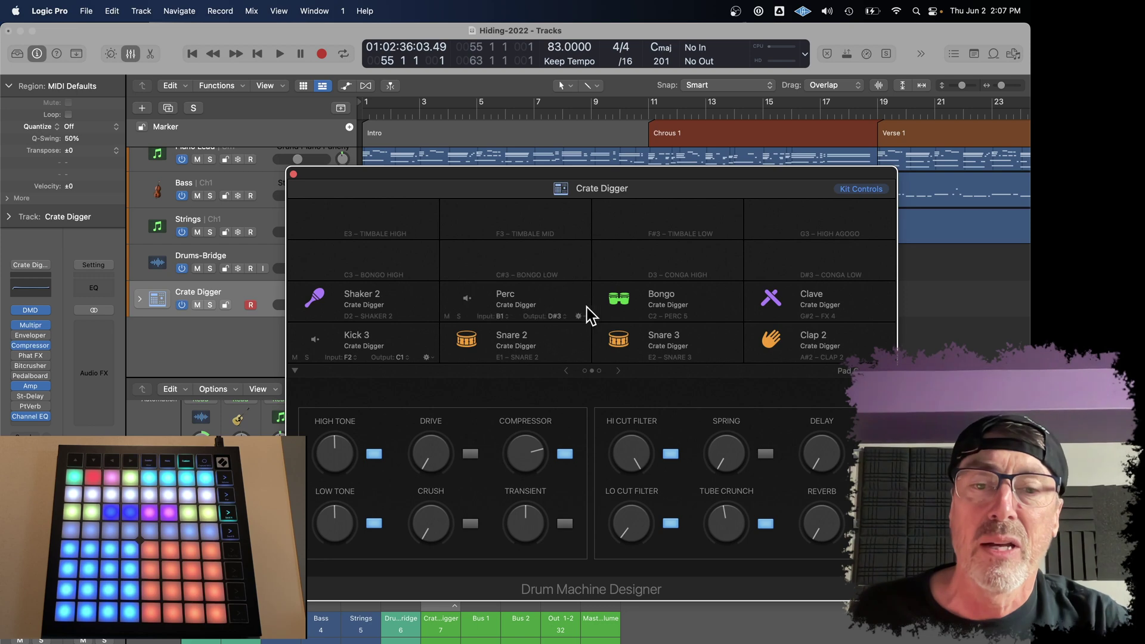
{"action": "left_click", "coordinate": [566, 371]}
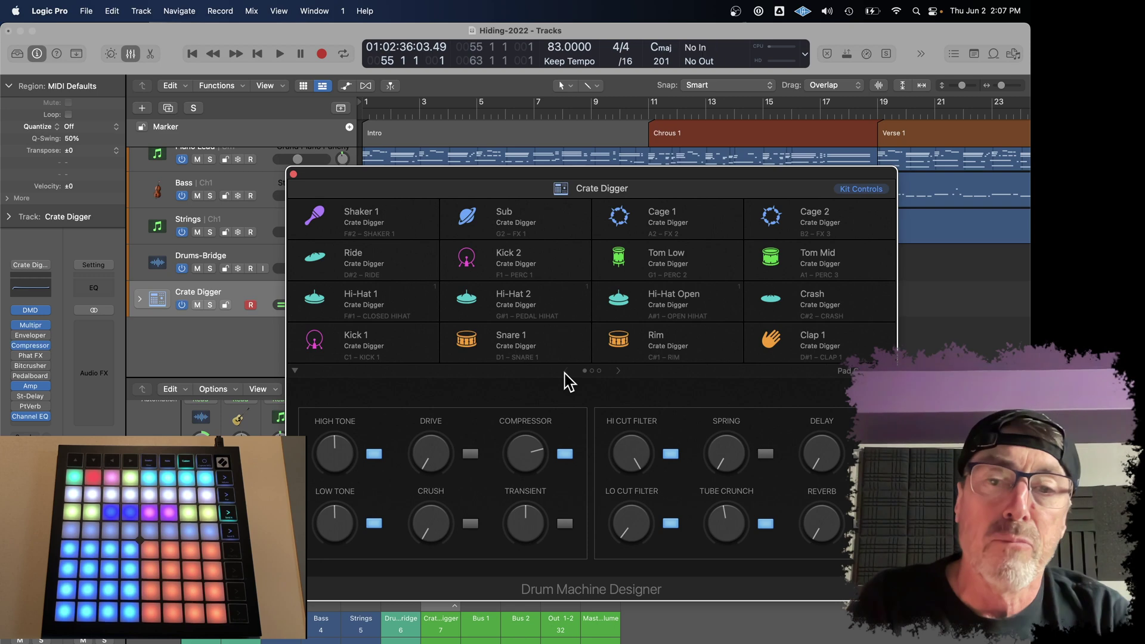
{"action": "left_click", "coordinate": [293, 175]}
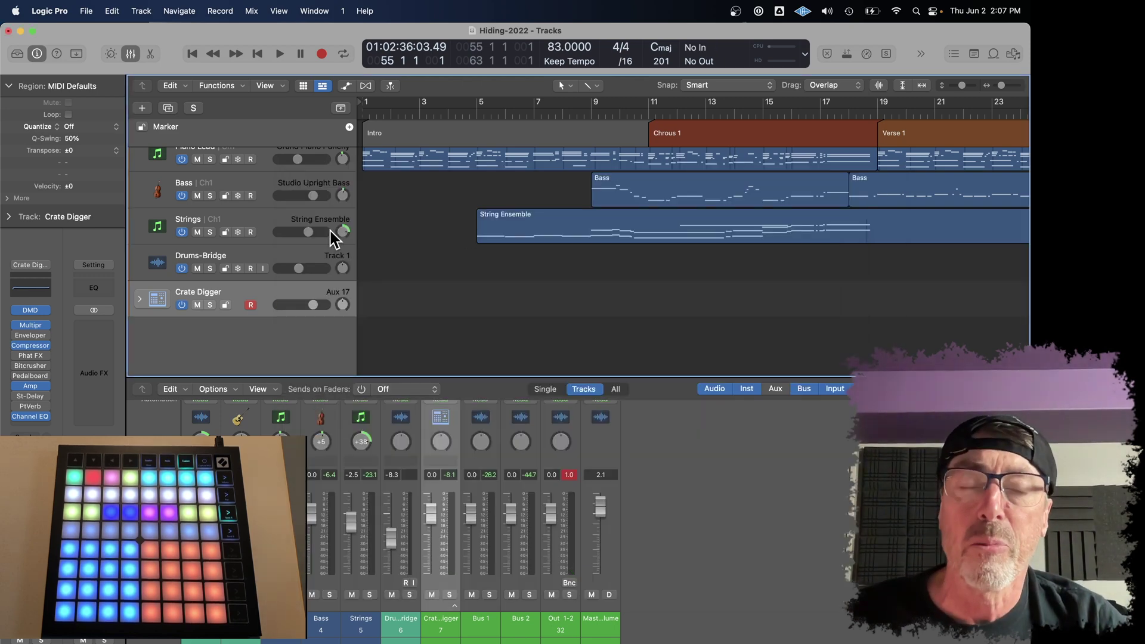
- Play and stop the opening bars of Hiding-2022 several times around bar 2, then go to Novation Components
{"action": "scroll", "coordinate": [331, 238], "scroll_direction": "up", "scroll_amount": 3}
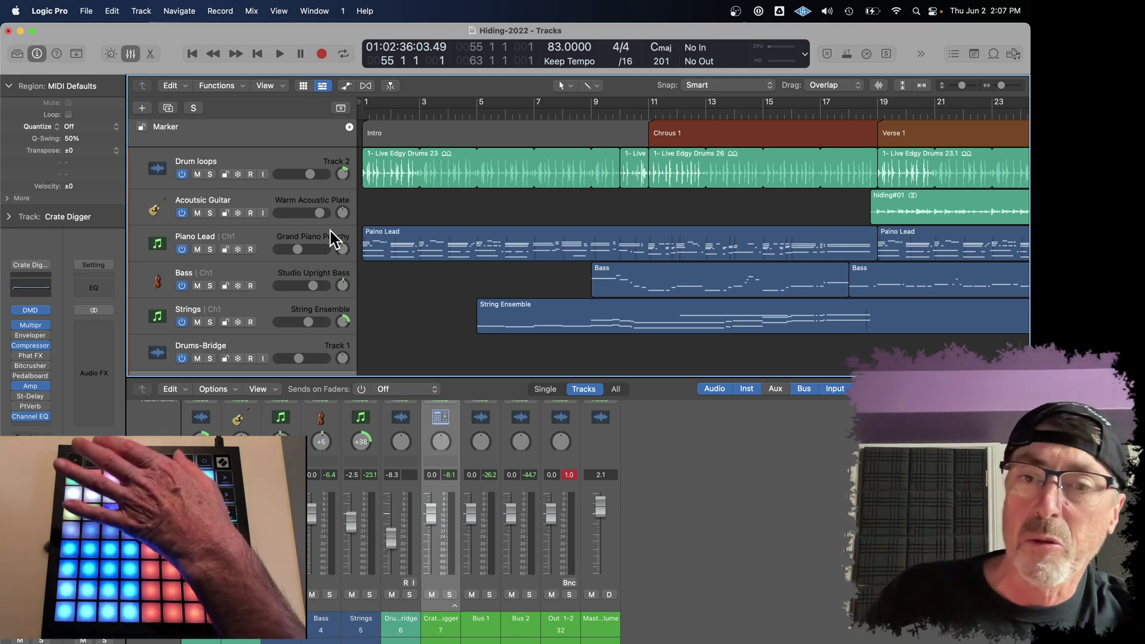
{"action": "key", "text": "space"}
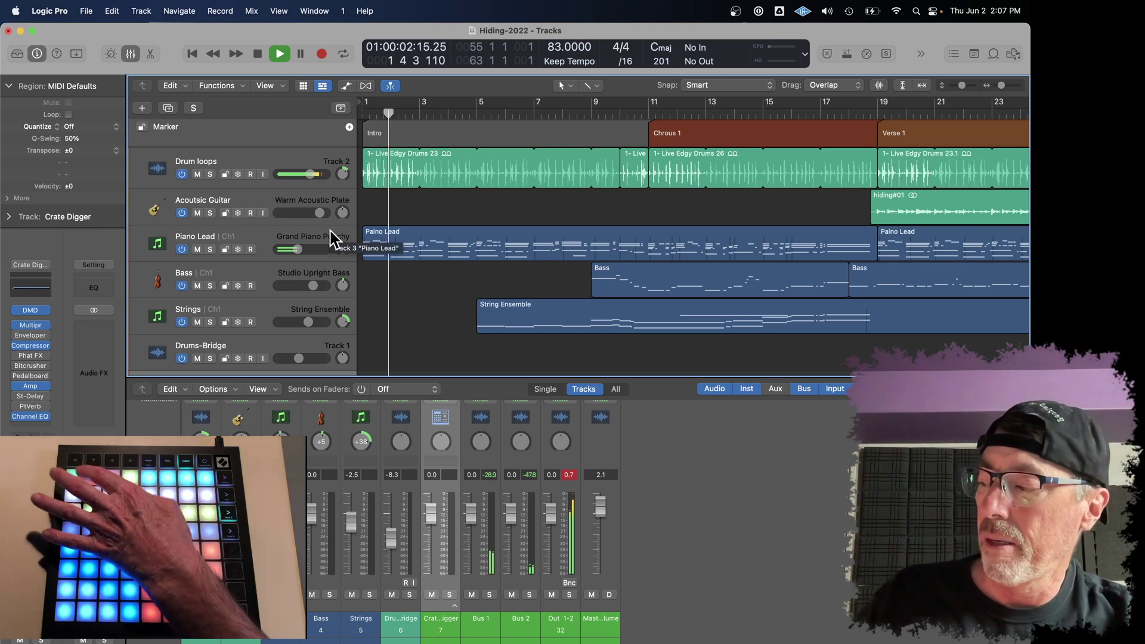
{"action": "key", "text": "space"}
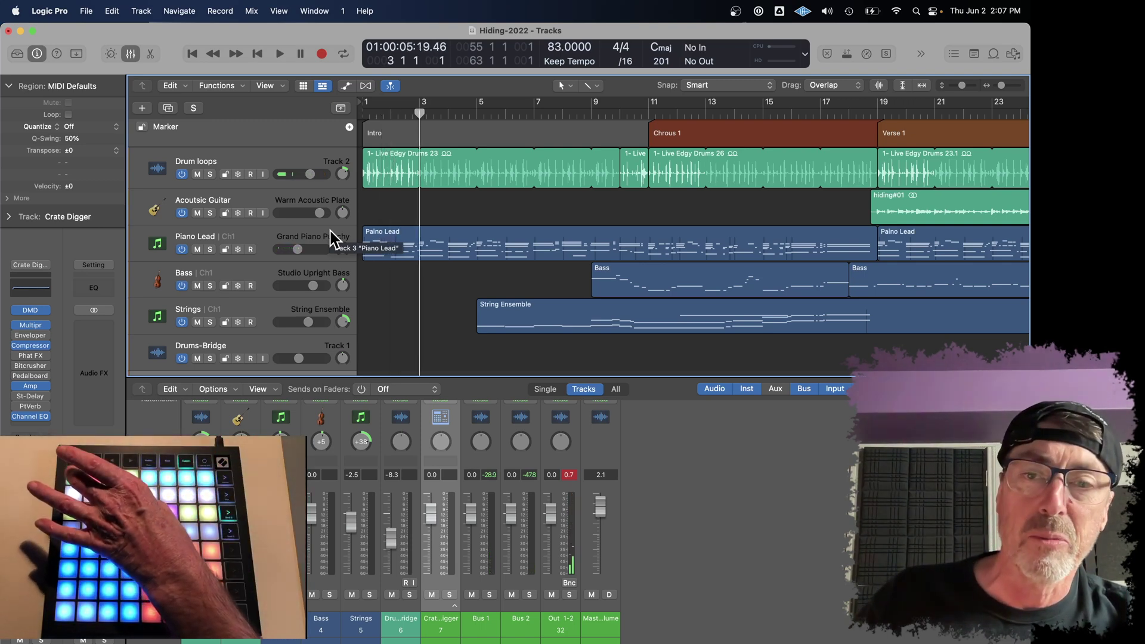
{"action": "key", "text": "space"}
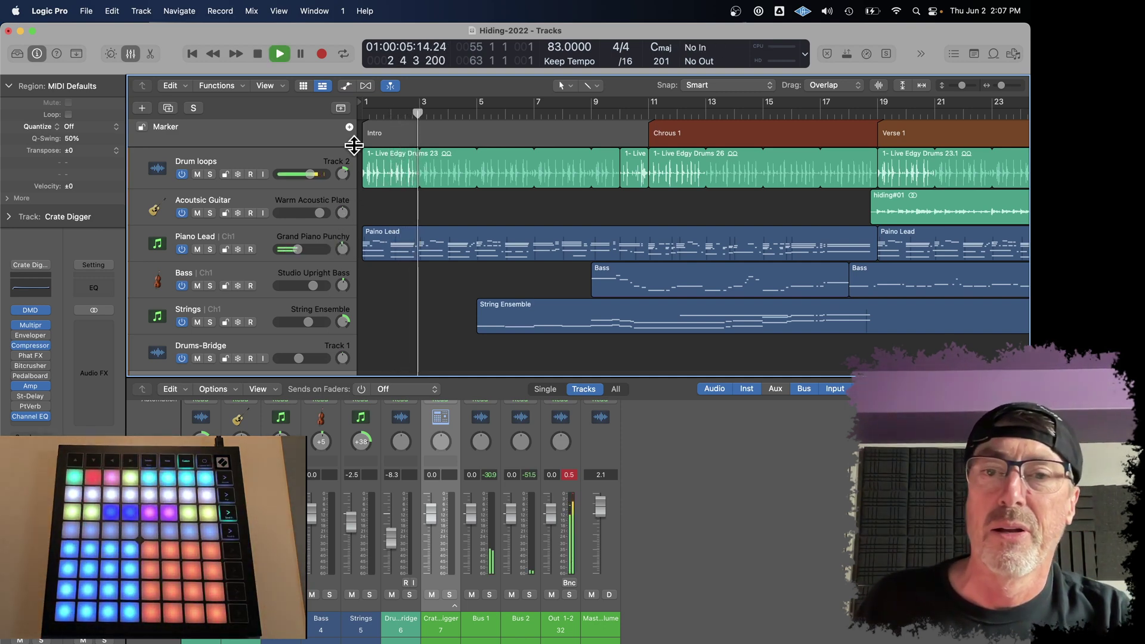
{"action": "key", "text": "space"}
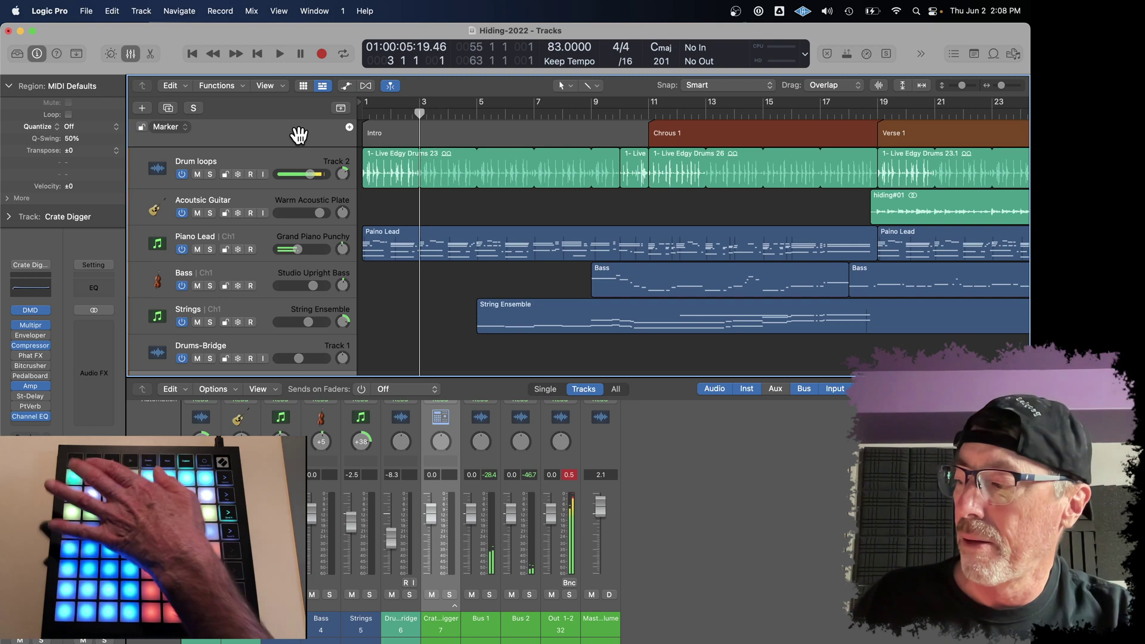
{"action": "key", "text": "space"}
{"action": "key", "text": "space"}
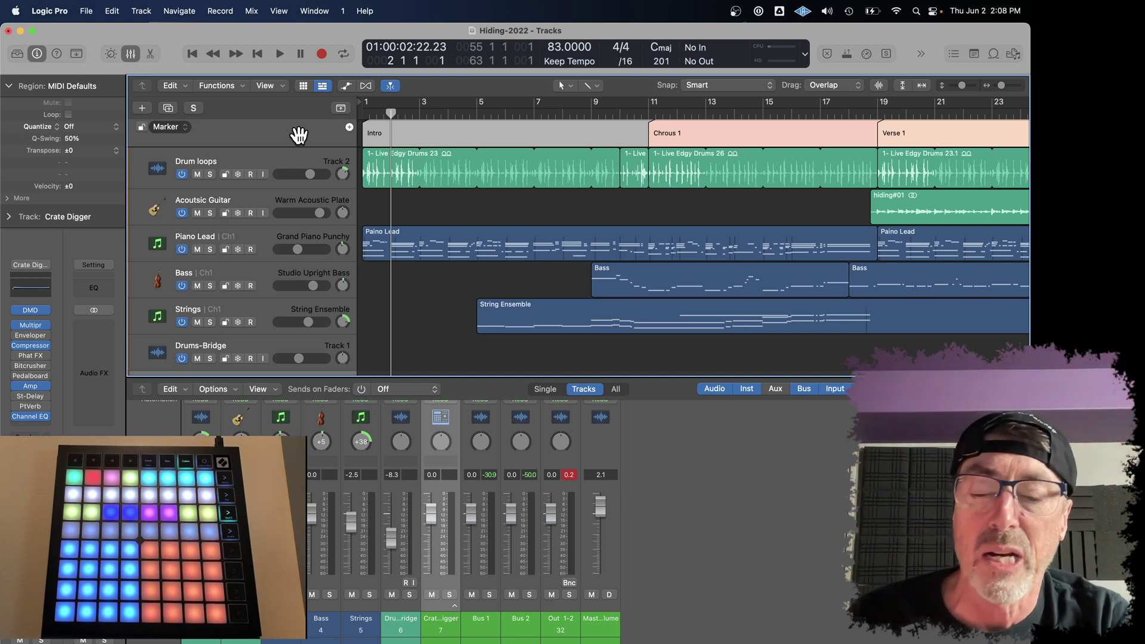
{"action": "key", "text": "super+Tab"}
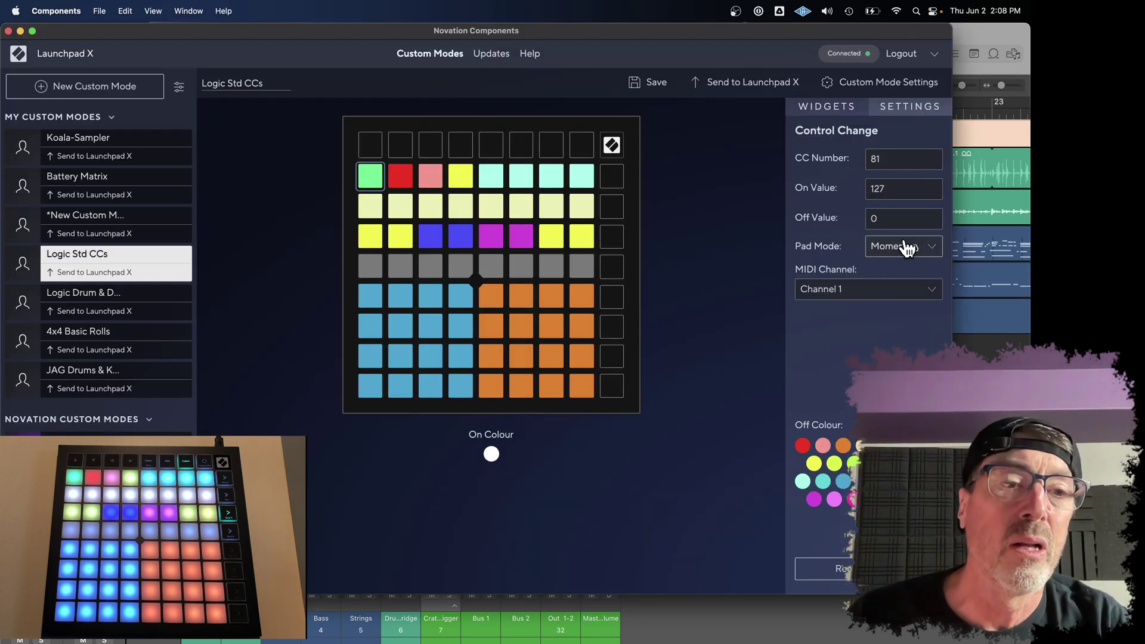
- Change the CC 81 pad's Pad Mode from momentary to Toggle
{"action": "left_click", "coordinate": [875, 156]}
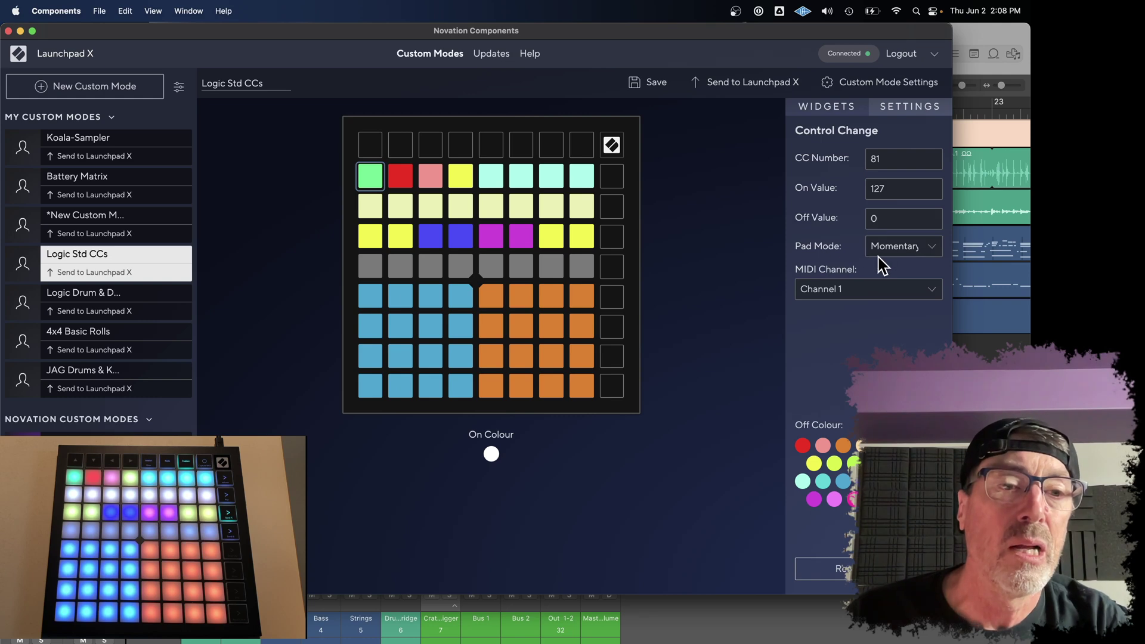
{"action": "left_click", "coordinate": [933, 252]}
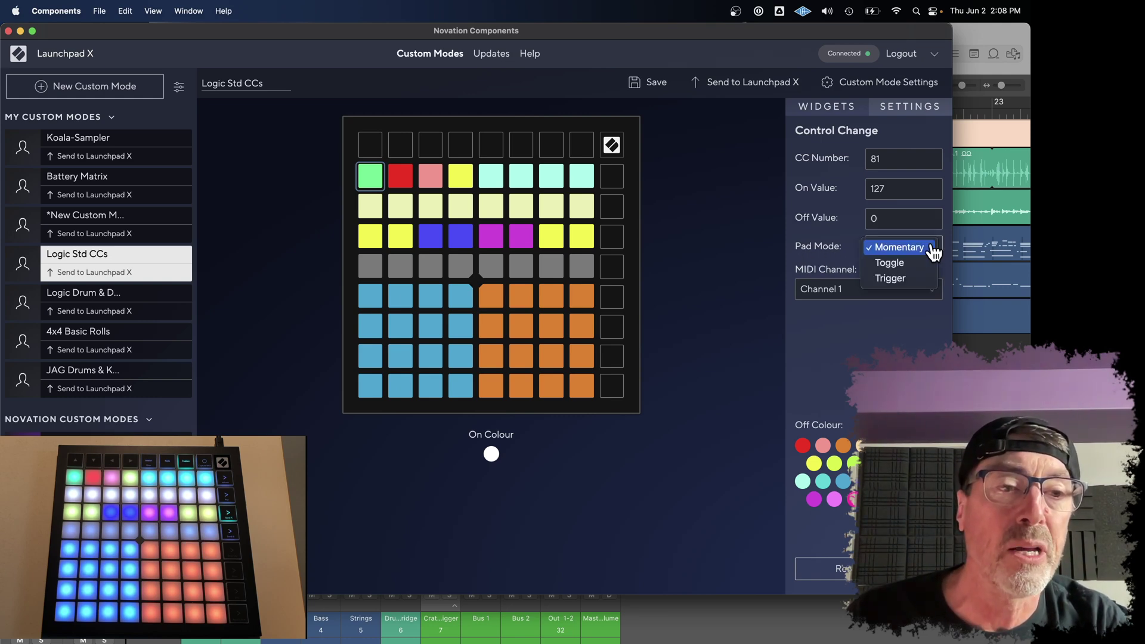
{"action": "left_click", "coordinate": [899, 265]}
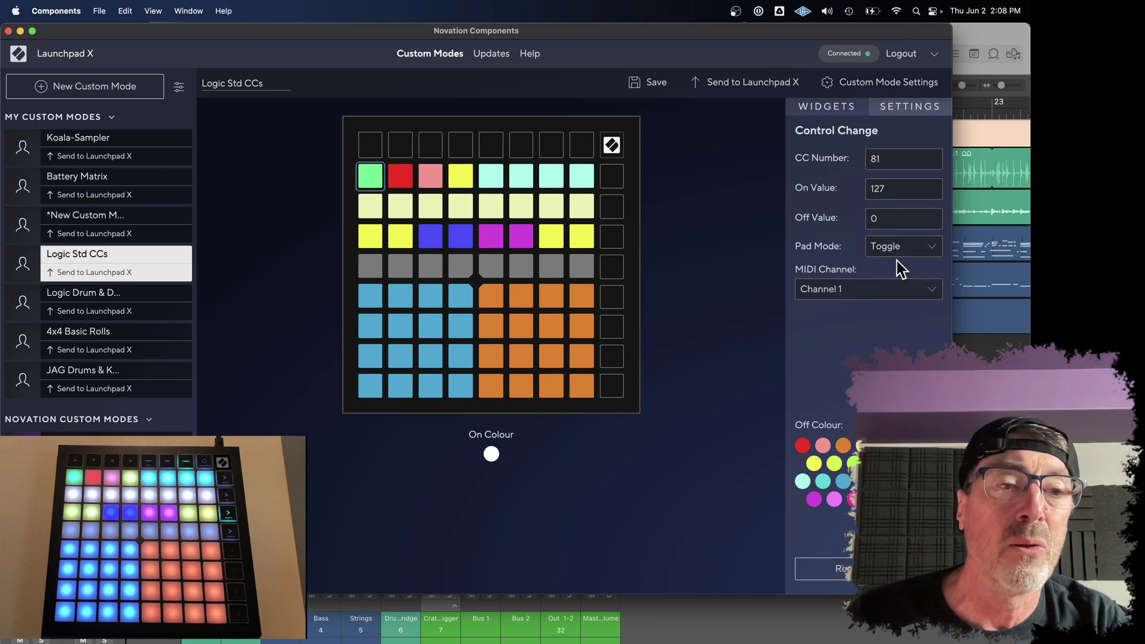
- Send Logic Std CCs to the Launchpad X, overwriting custom mode slot 3
{"action": "left_click", "coordinate": [729, 90]}
{"action": "left_click", "coordinate": [508, 182]}
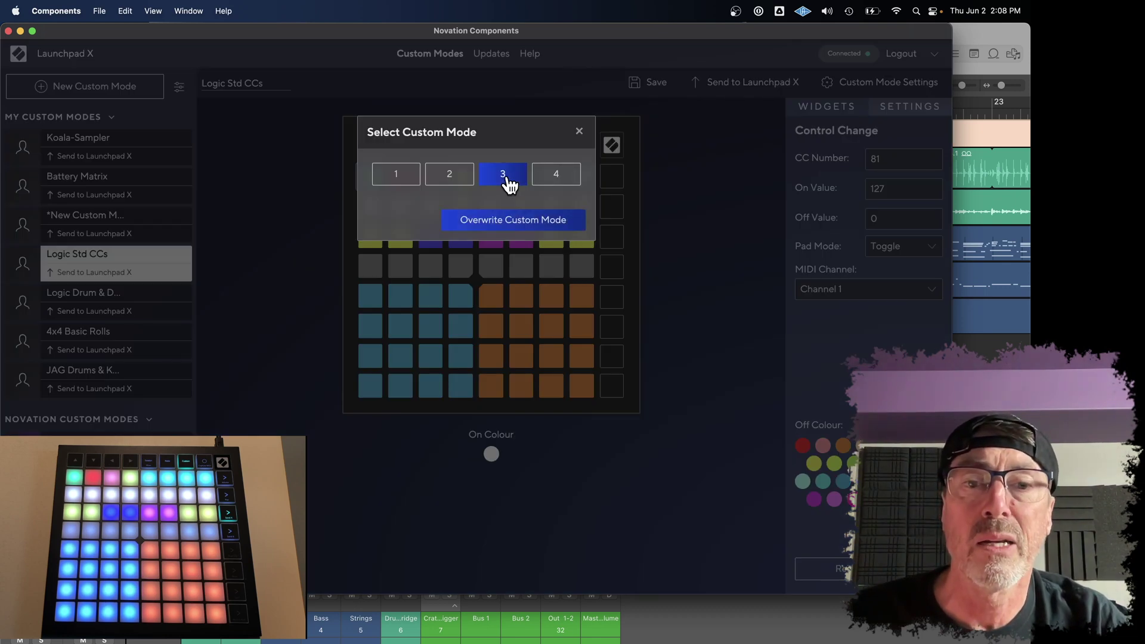
{"action": "left_click", "coordinate": [523, 224]}
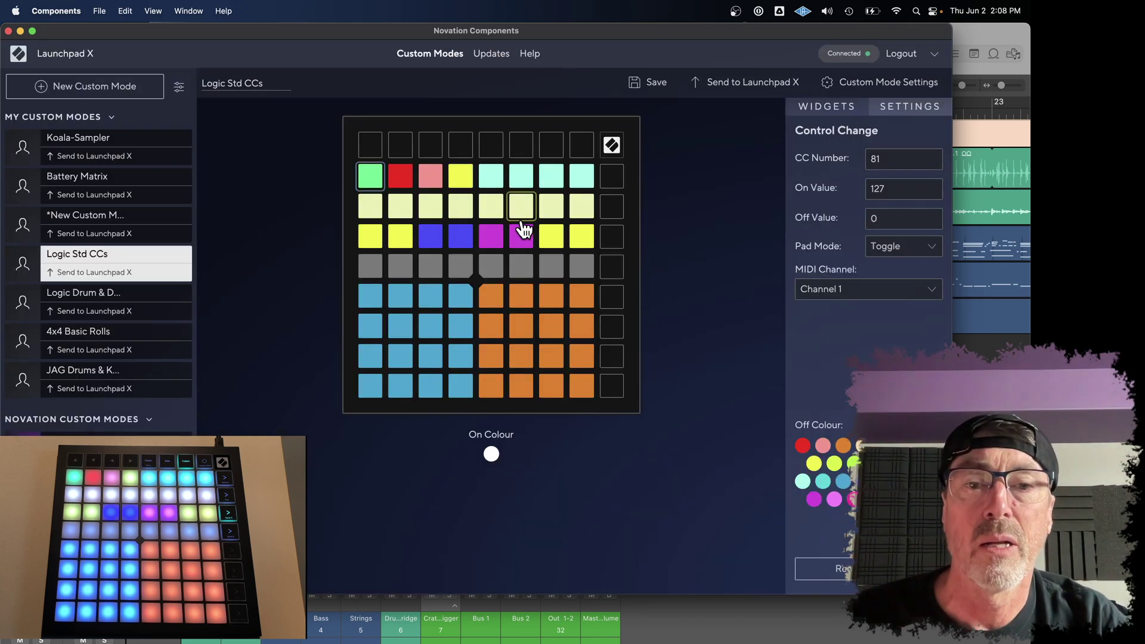
{"action": "left_click", "coordinate": [714, 638]}
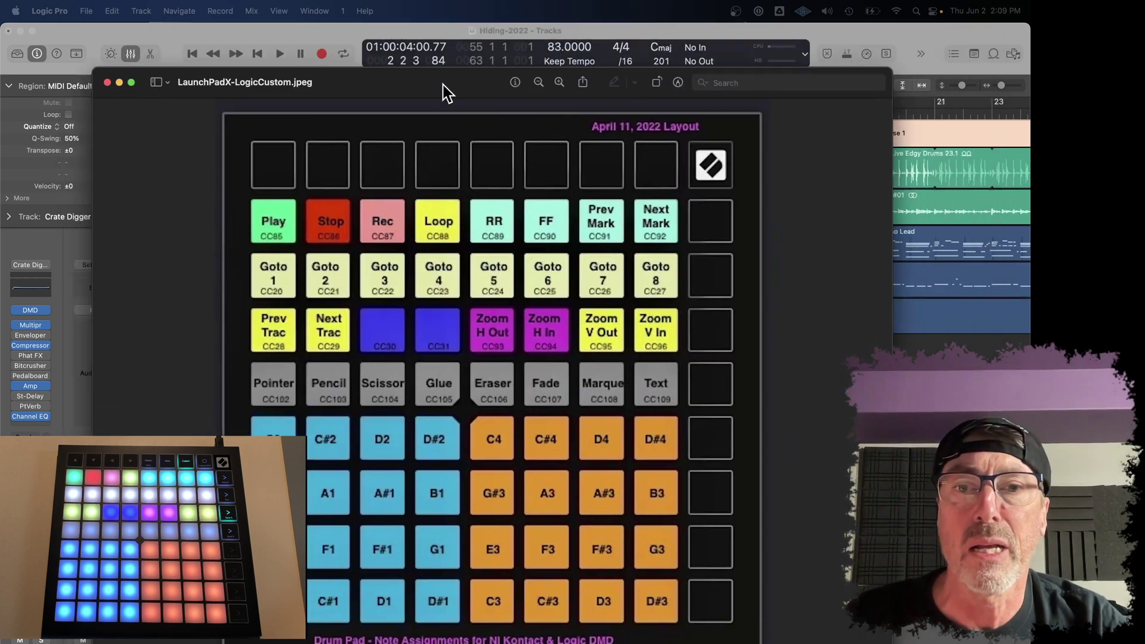
- Drag the LaunchPadX-LogicCustom.jpeg chart window higher on screen
{"action": "left_click_drag", "start_coordinate": [443, 84], "coordinate": [450, 62]}
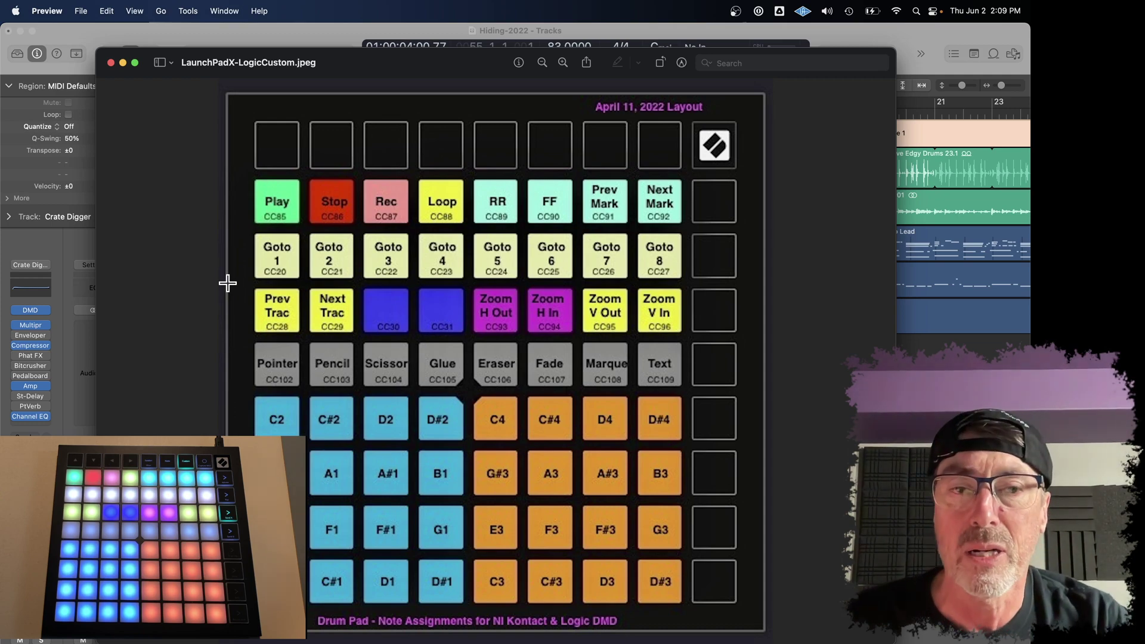
- Open Controller Assignments and inspect the Play/Stop assignment, keeping Launchpad X LPX MIDI Out as input
{"action": "left_click", "coordinate": [421, 44]}
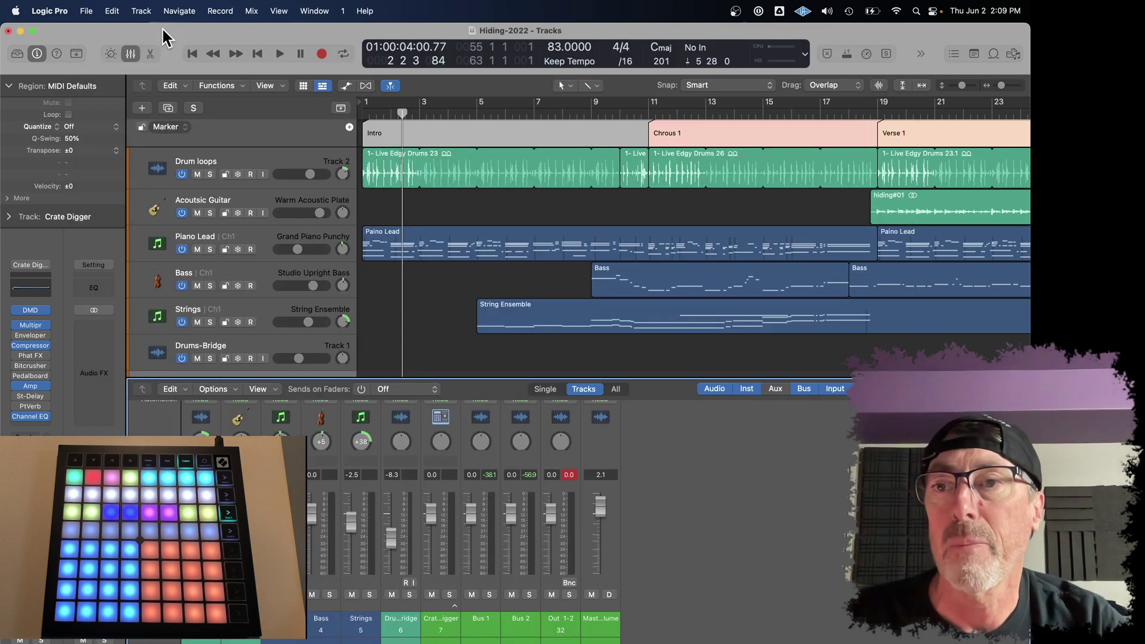
{"action": "left_click", "coordinate": [44, 11]}
{"action": "mouse_move", "coordinate": [71, 66]}
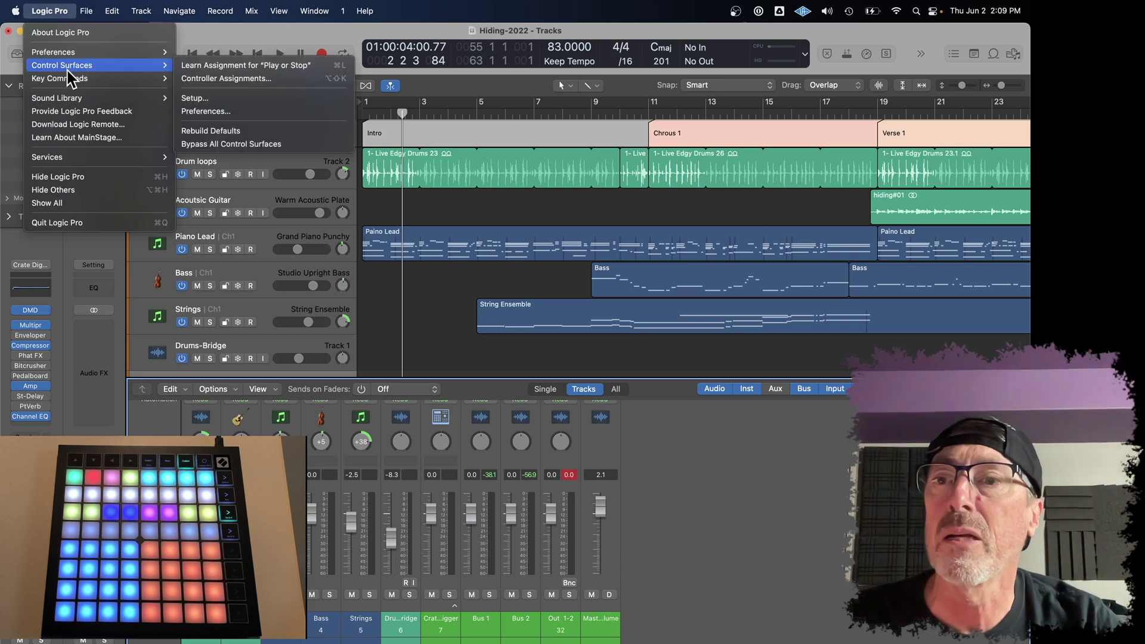
{"action": "left_click", "coordinate": [231, 80]}
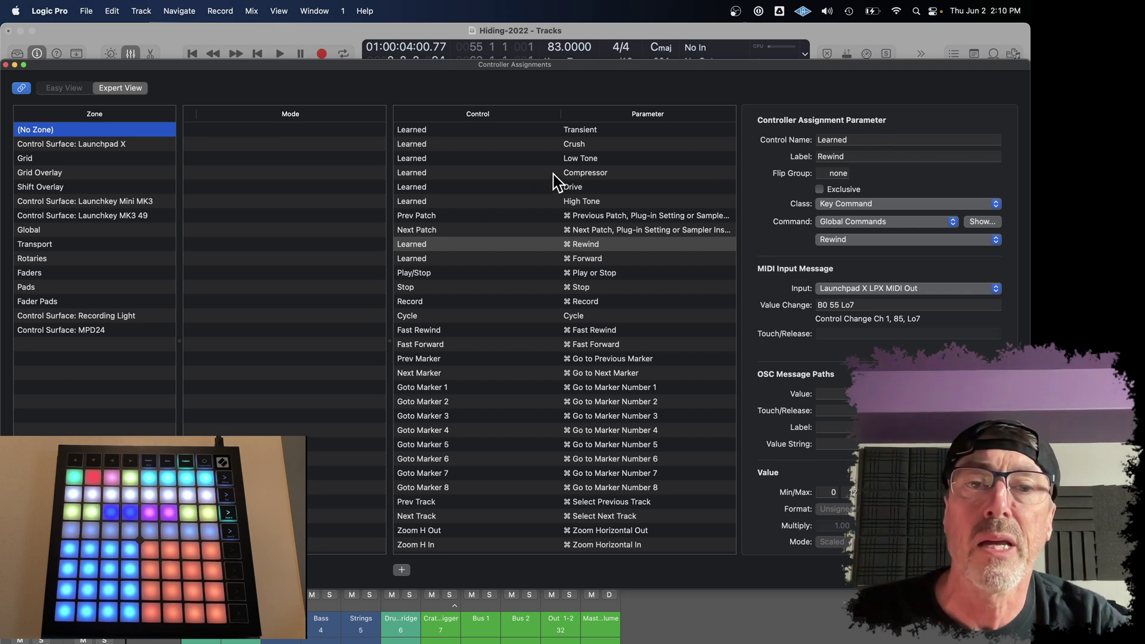
{"action": "left_click", "coordinate": [448, 275]}
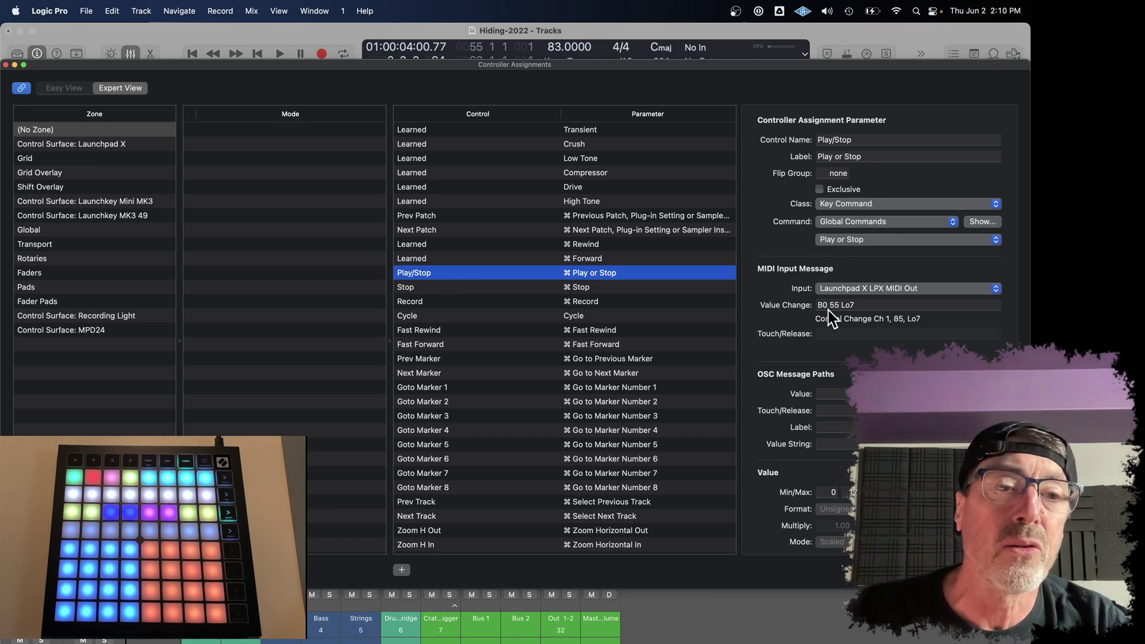
{"action": "left_click", "coordinate": [995, 288]}
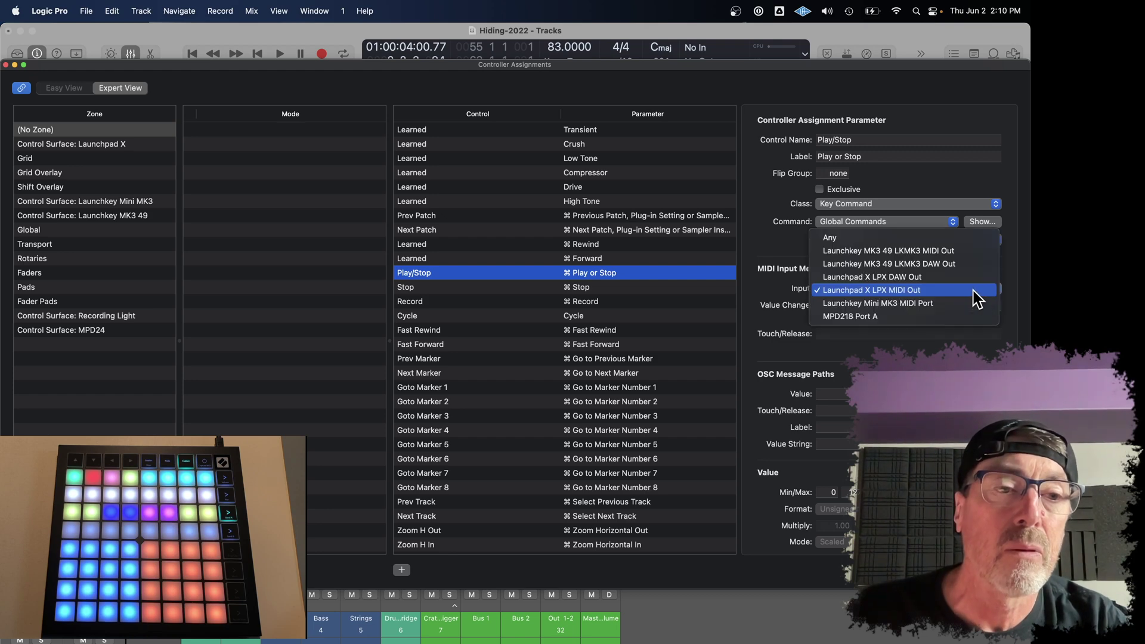
{"action": "left_click", "coordinate": [912, 291]}
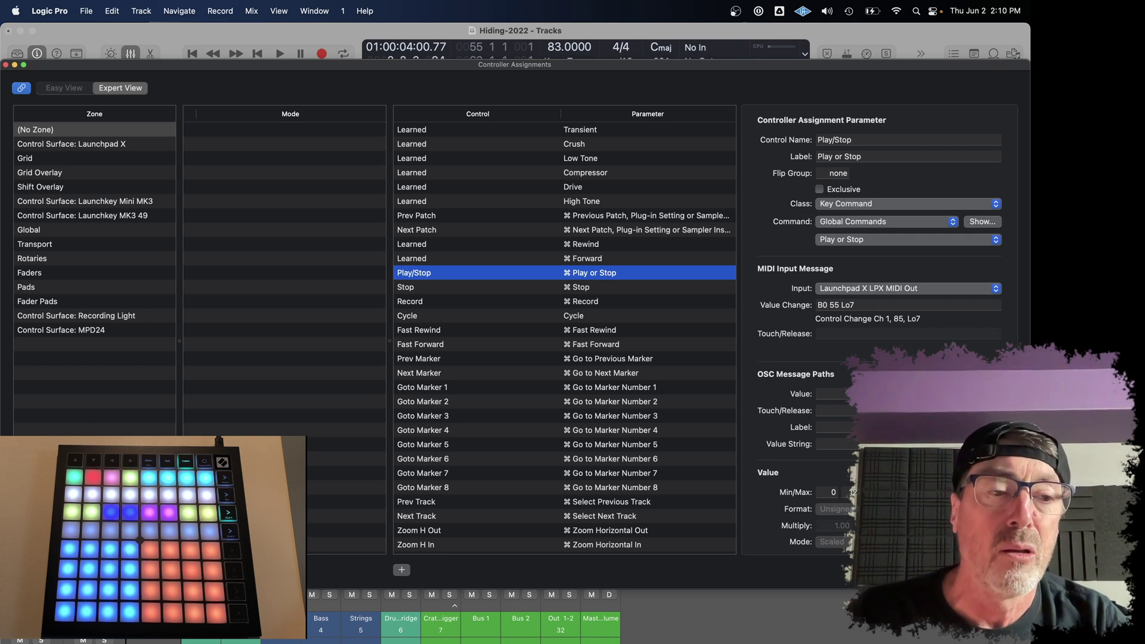
- Learn a new Launchpad assignment and set its command to Global Commands > Play
{"action": "key", "text": "super+l"}
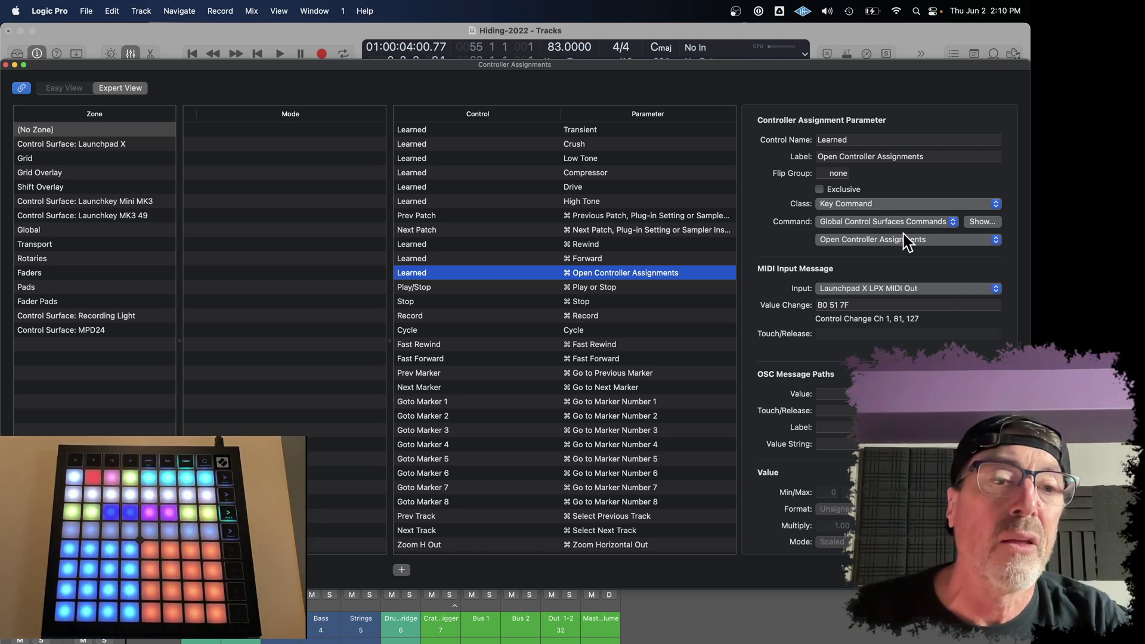
{"action": "left_click", "coordinate": [933, 229]}
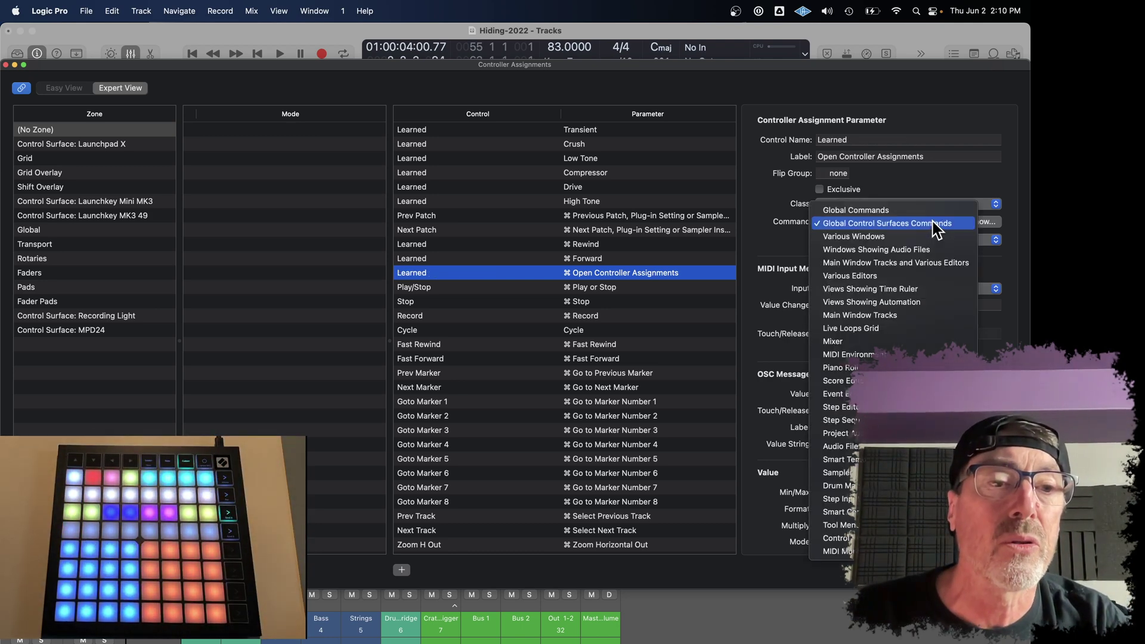
{"action": "left_click", "coordinate": [871, 210]}
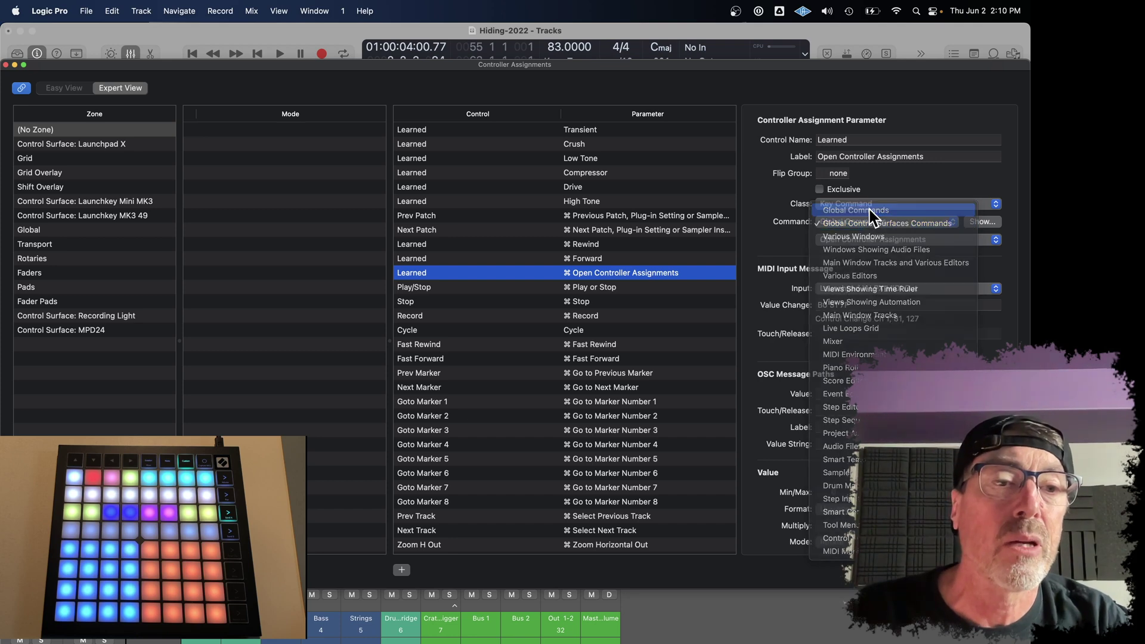
{"action": "left_click", "coordinate": [919, 222]}
{"action": "left_click", "coordinate": [918, 220]}
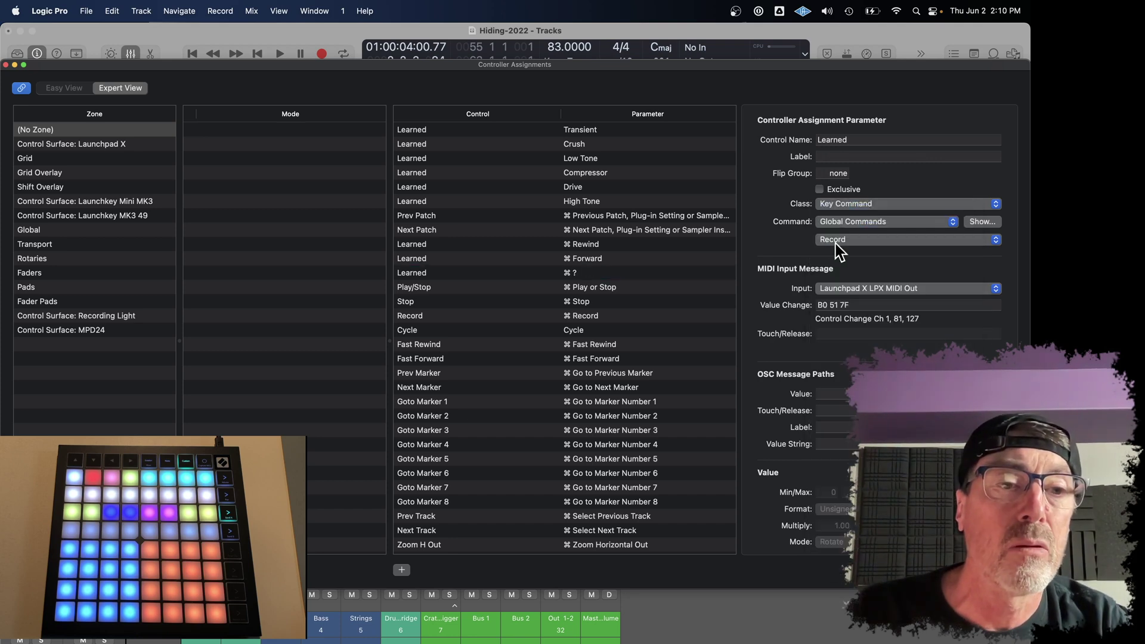
{"action": "left_click", "coordinate": [868, 238]}
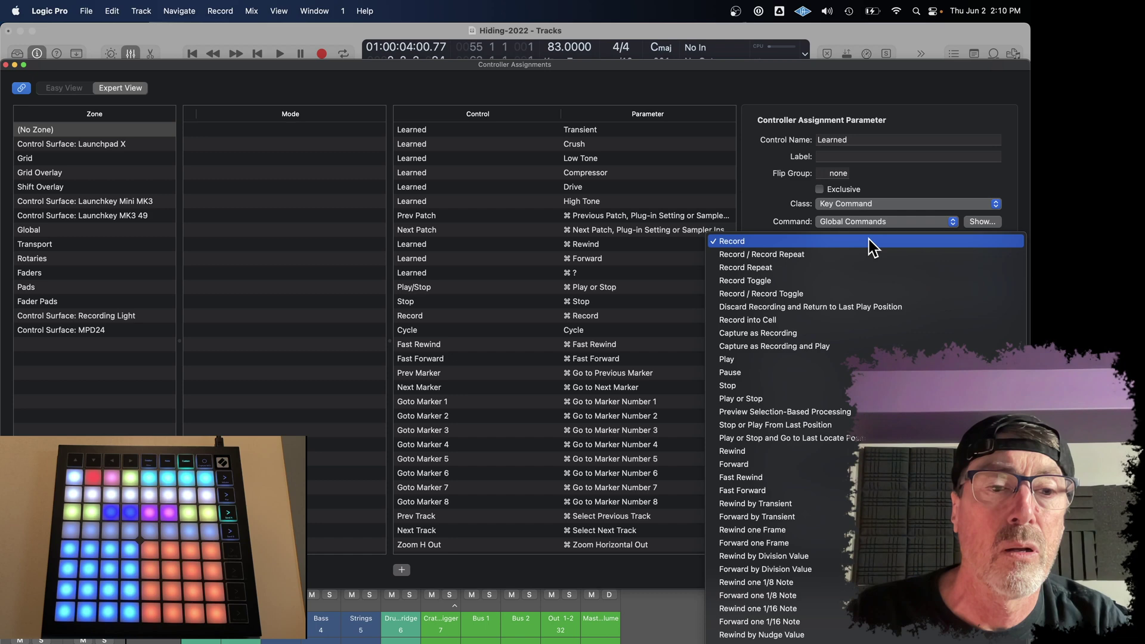
{"action": "left_click", "coordinate": [731, 360]}
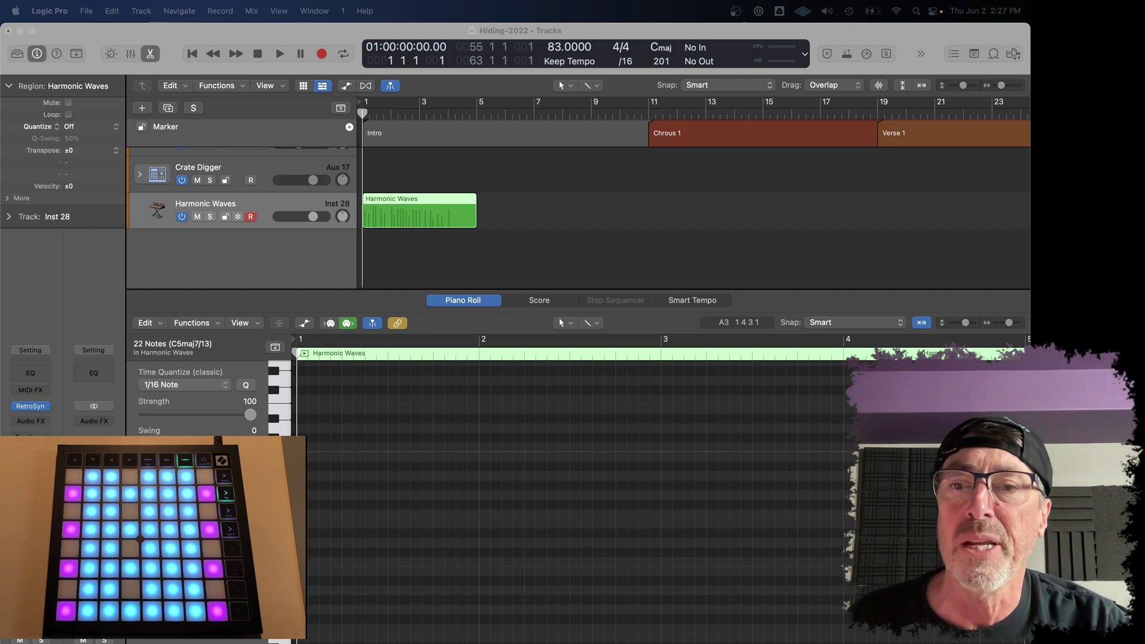
{"action": "left_click", "coordinate": [249, 205]}
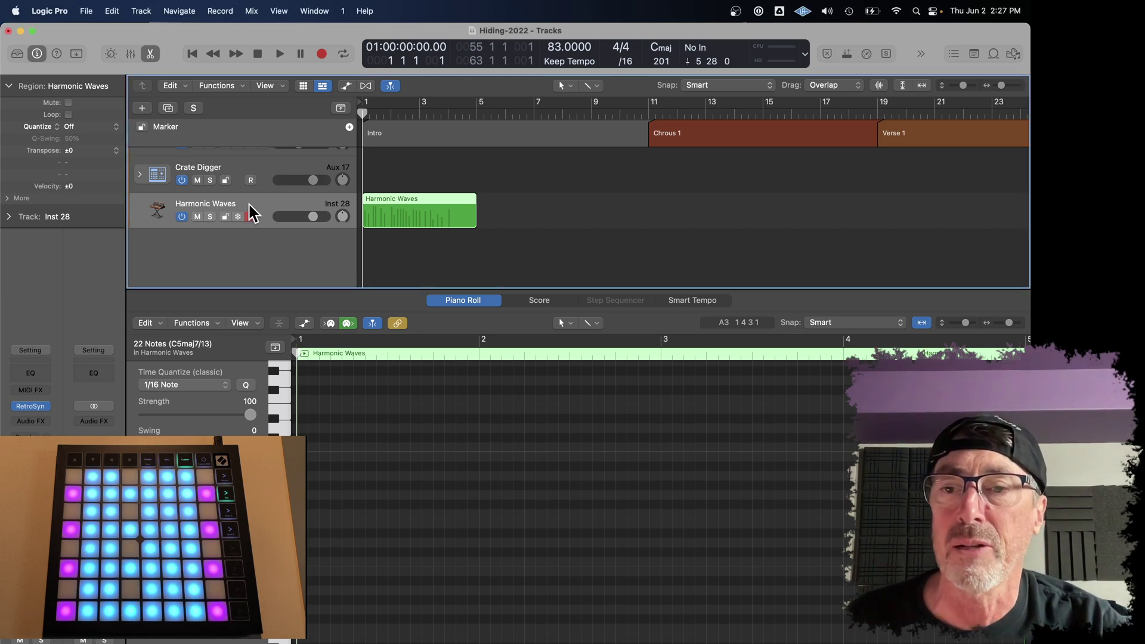
{"action": "left_click", "coordinate": [32, 408]}
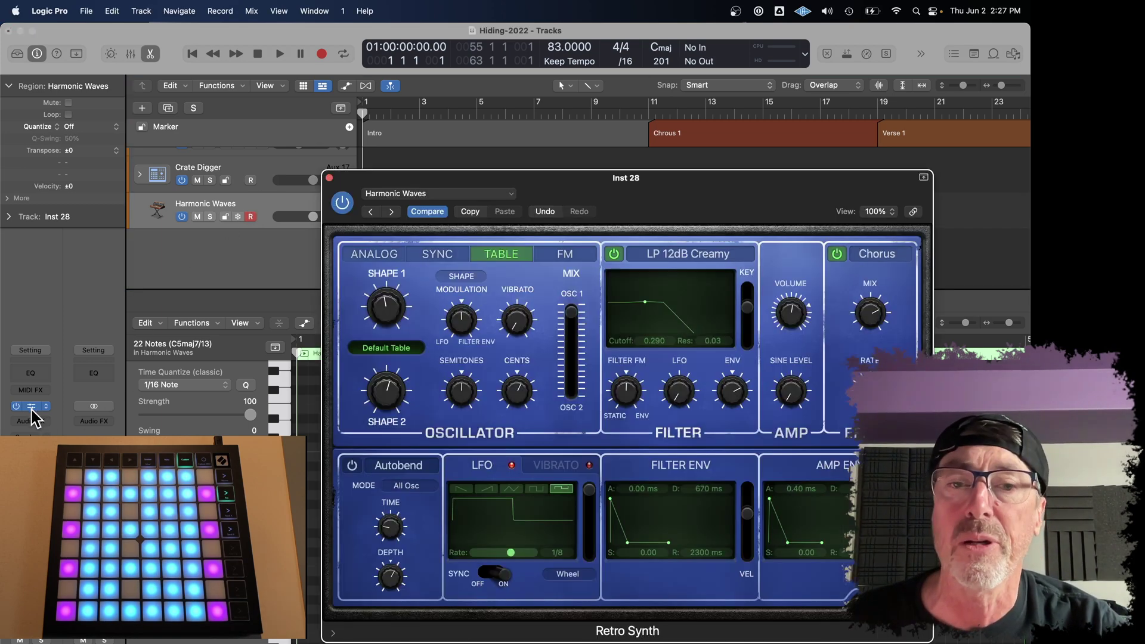
{"action": "left_click", "coordinate": [329, 178]}
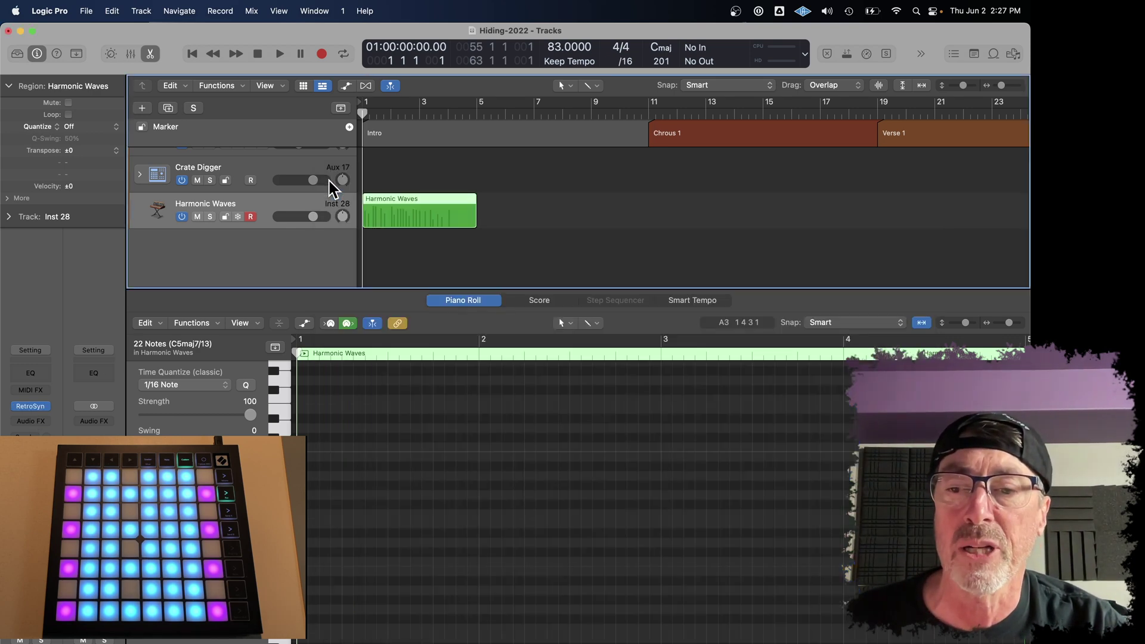
- Record a Launchpad-played melody into a new Harmonic Waves region from the song start
{"action": "left_click", "coordinate": [322, 54]}
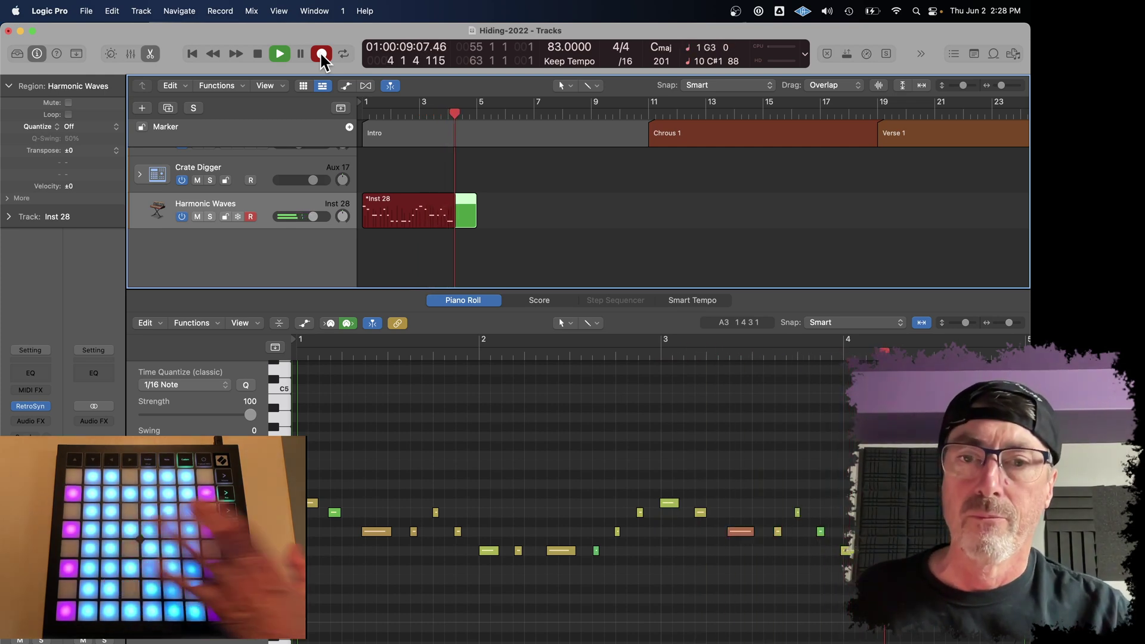
{"action": "key", "text": "space"}
- Play the new melody from bar 1, then solo Harmonic Waves and play it again past bar 4
{"action": "key", "text": "Return"}
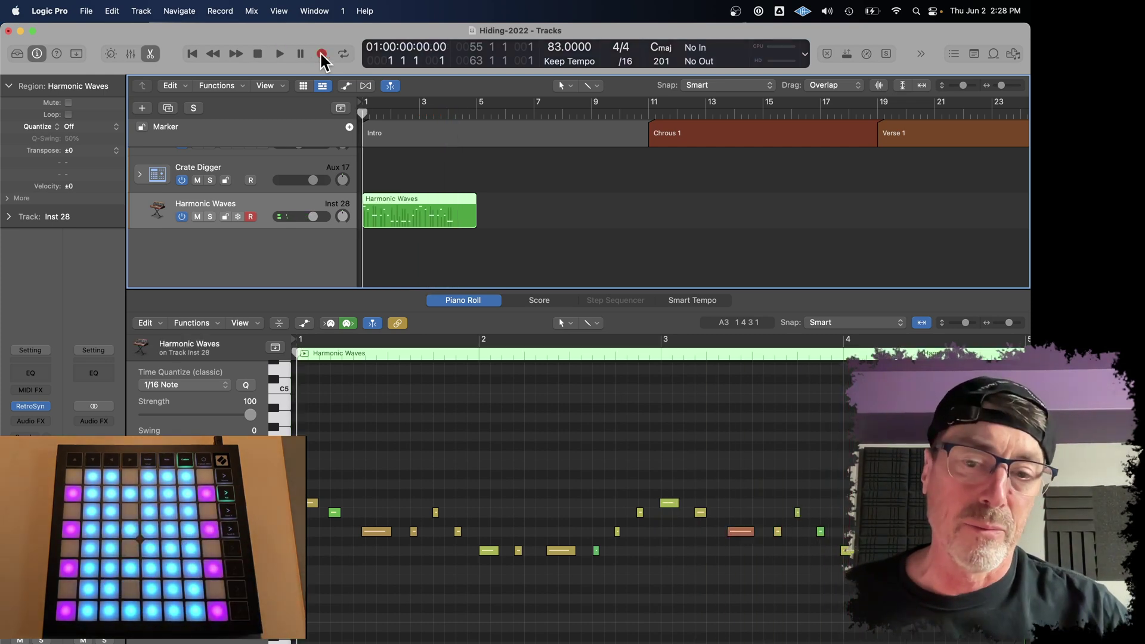
{"action": "key", "text": "space"}
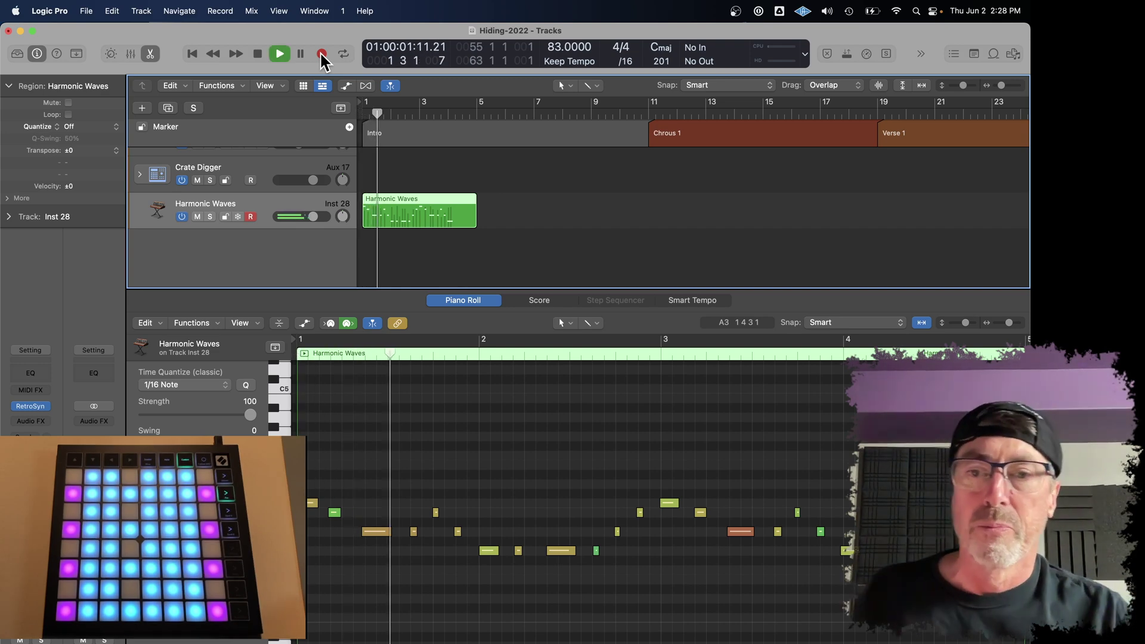
{"action": "key", "text": "space"}
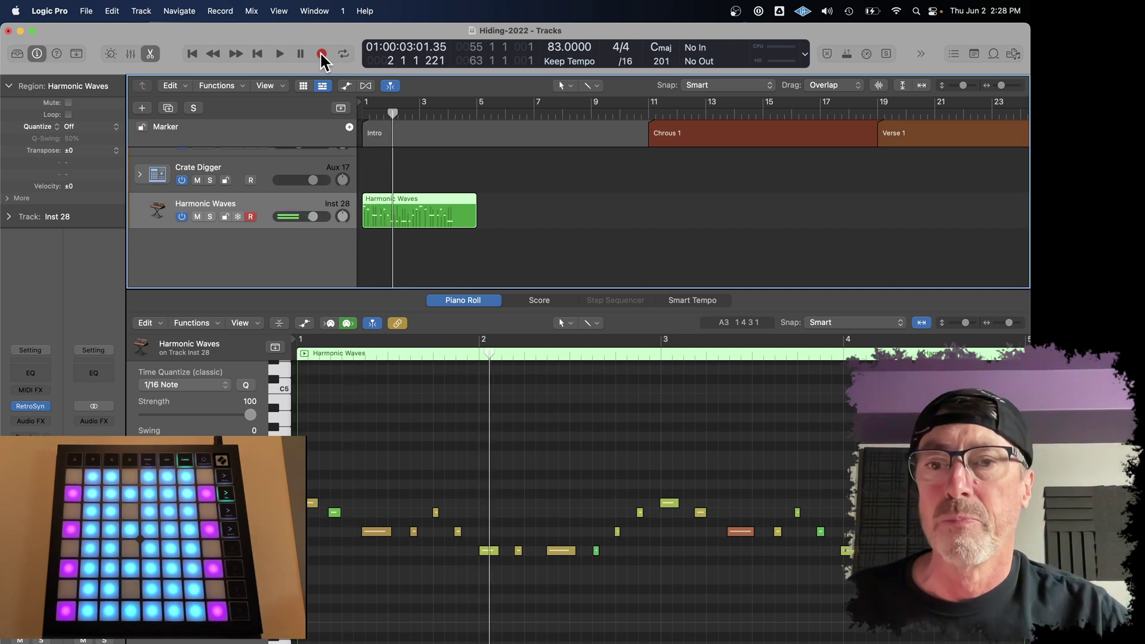
{"action": "left_click", "coordinate": [210, 217]}
{"action": "key", "text": "Return"}
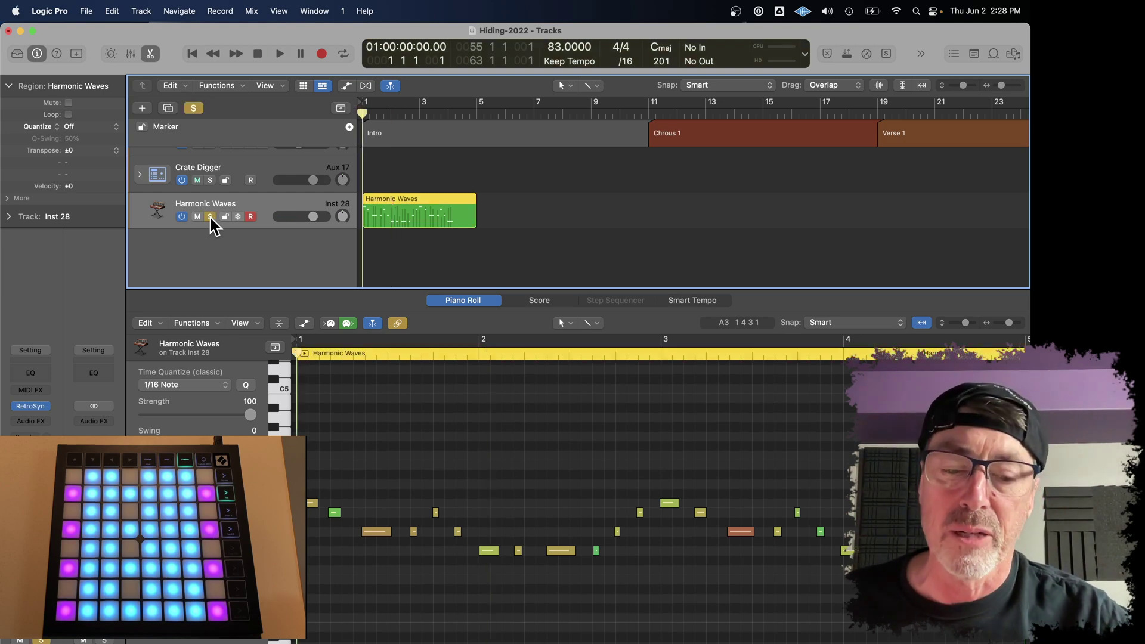
{"action": "key", "text": "space"}
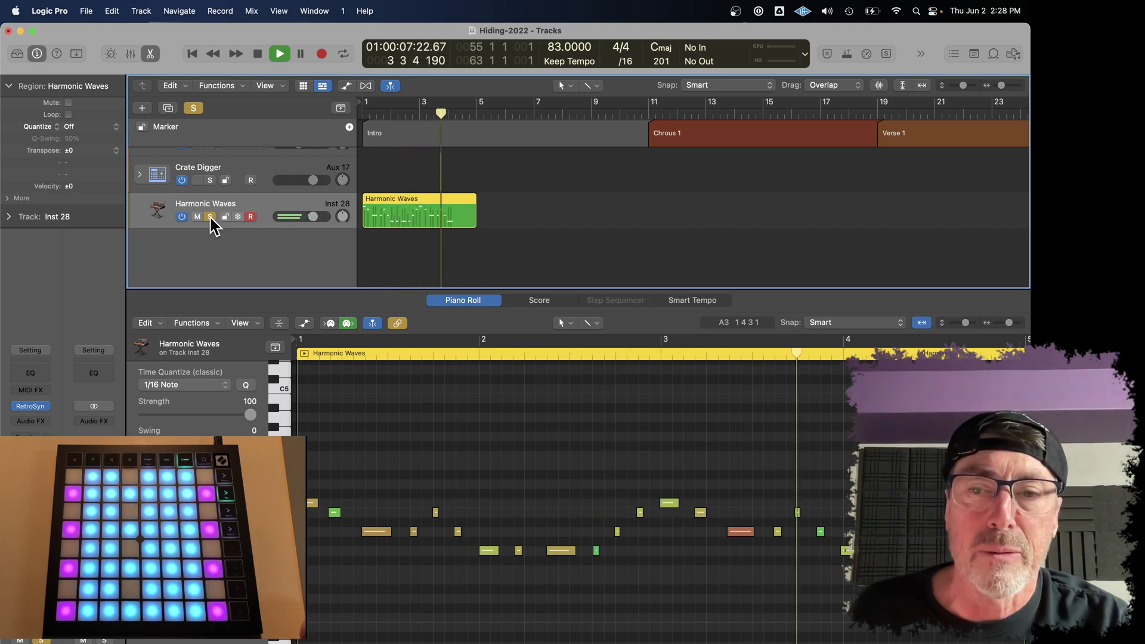
{"action": "key", "text": "space"}
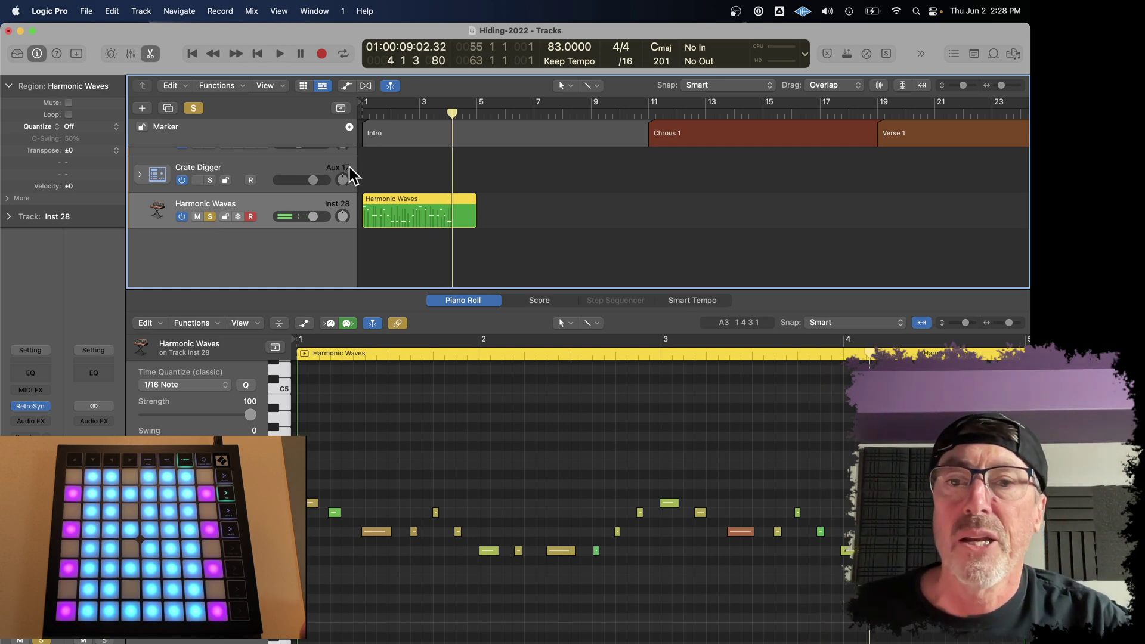
- Select the Crate Digger track and open its Drum Machine Designer kit
{"action": "left_click", "coordinate": [316, 176]}
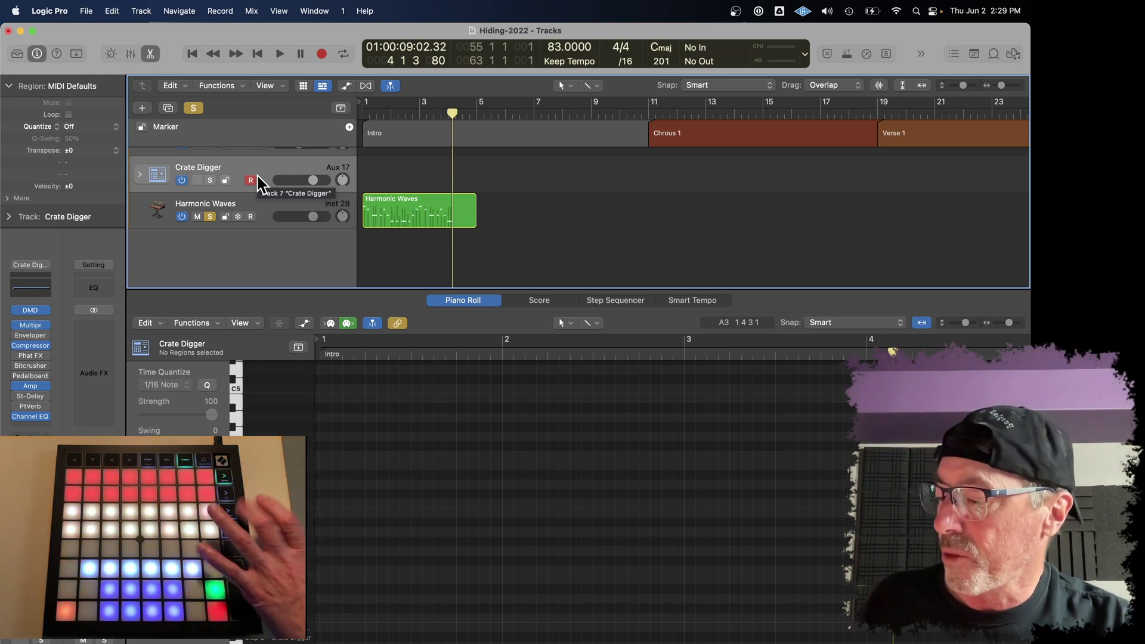
{"action": "left_click", "coordinate": [31, 310]}
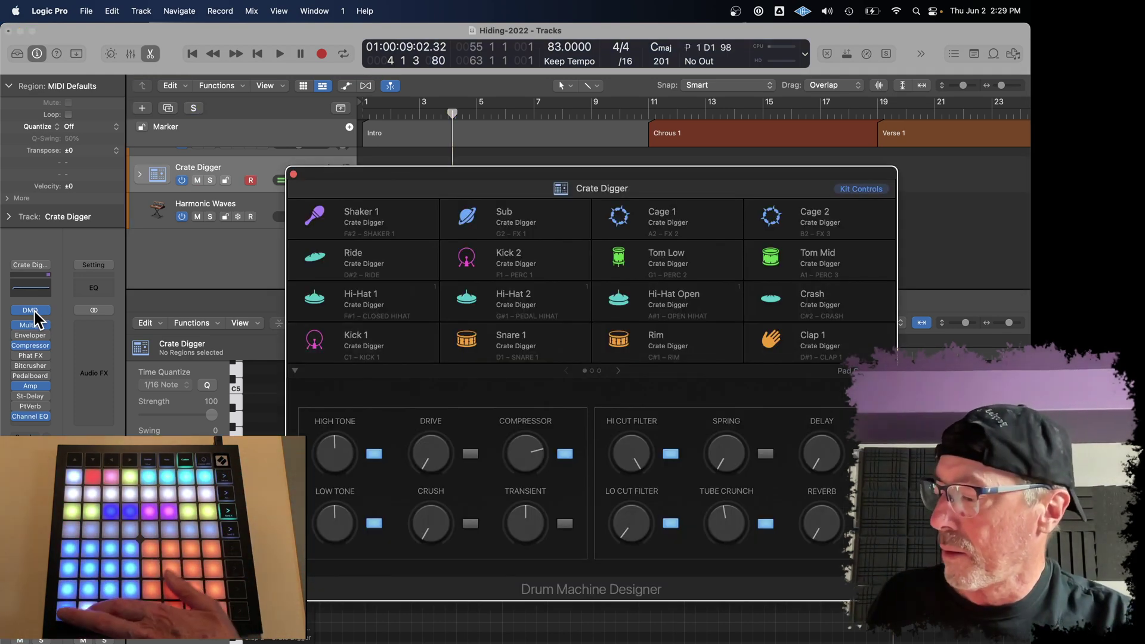
{"action": "left_click", "coordinate": [320, 30]}
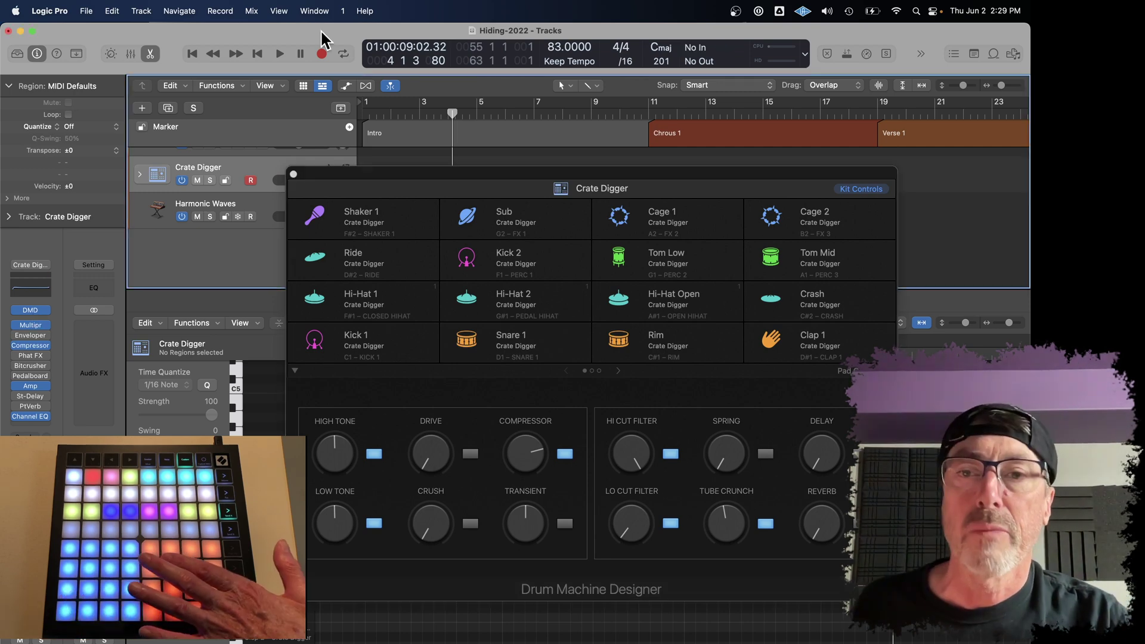
- Record a Launchpad drum take on Crate Digger from bar 1 to about bar 5
{"action": "left_click", "coordinate": [321, 54]}
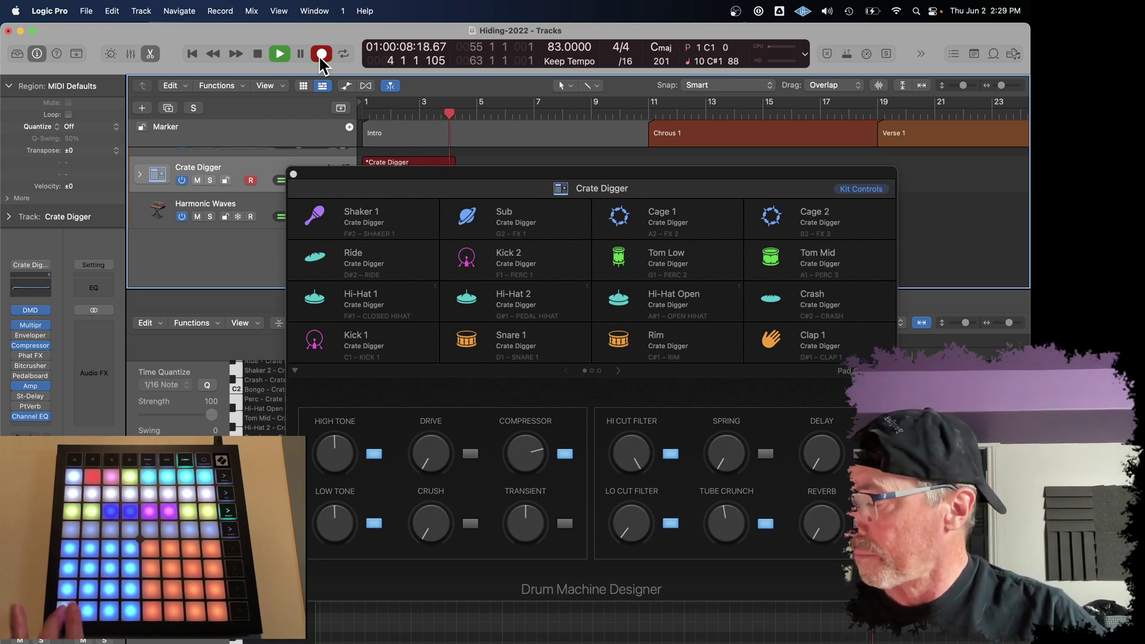
{"action": "key", "text": "space"}
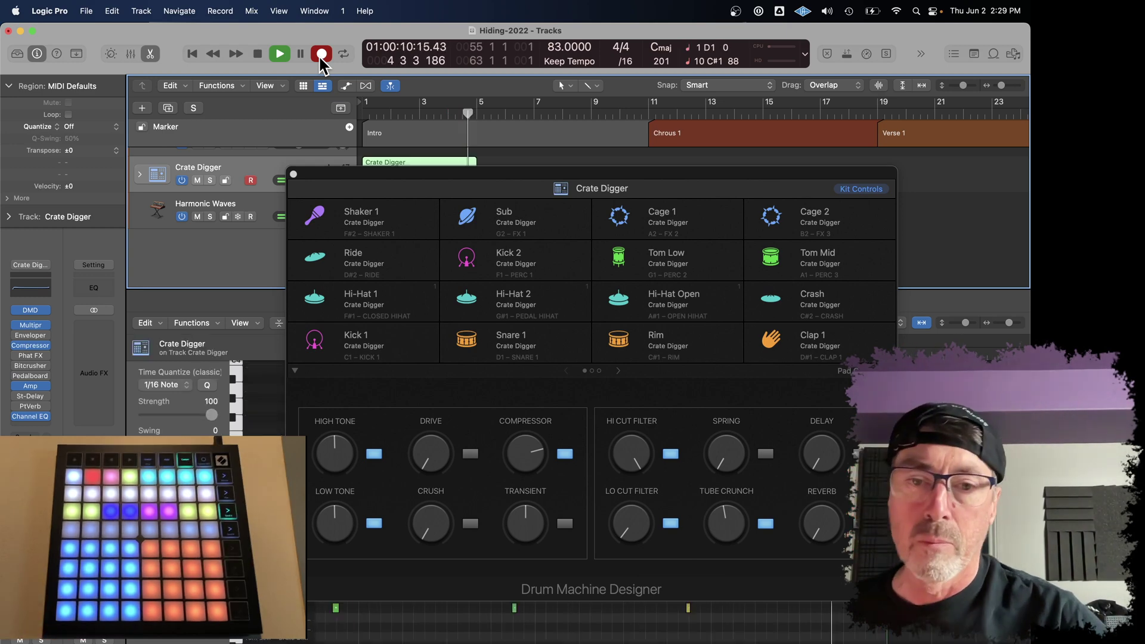
{"action": "left_click", "coordinate": [293, 176]}
- Close Drum Machine Designer, solo Crate Digger, and play the recorded drums back from bar 1
{"action": "left_click", "coordinate": [294, 175]}
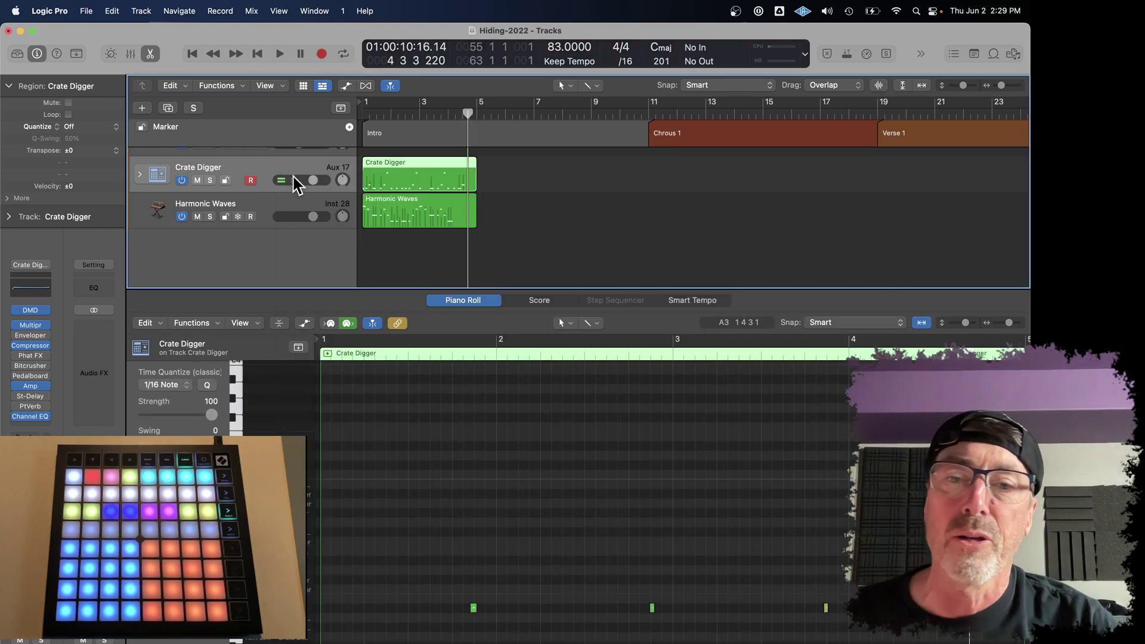
{"action": "left_click", "coordinate": [211, 180]}
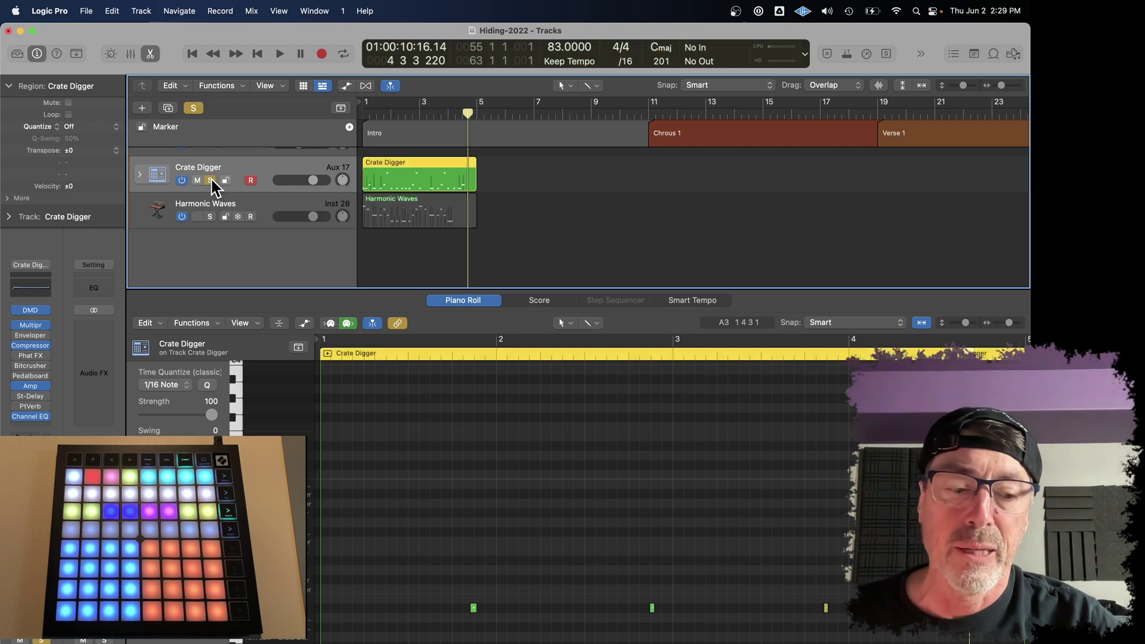
{"action": "key", "text": "Return"}
{"action": "key", "text": "space"}
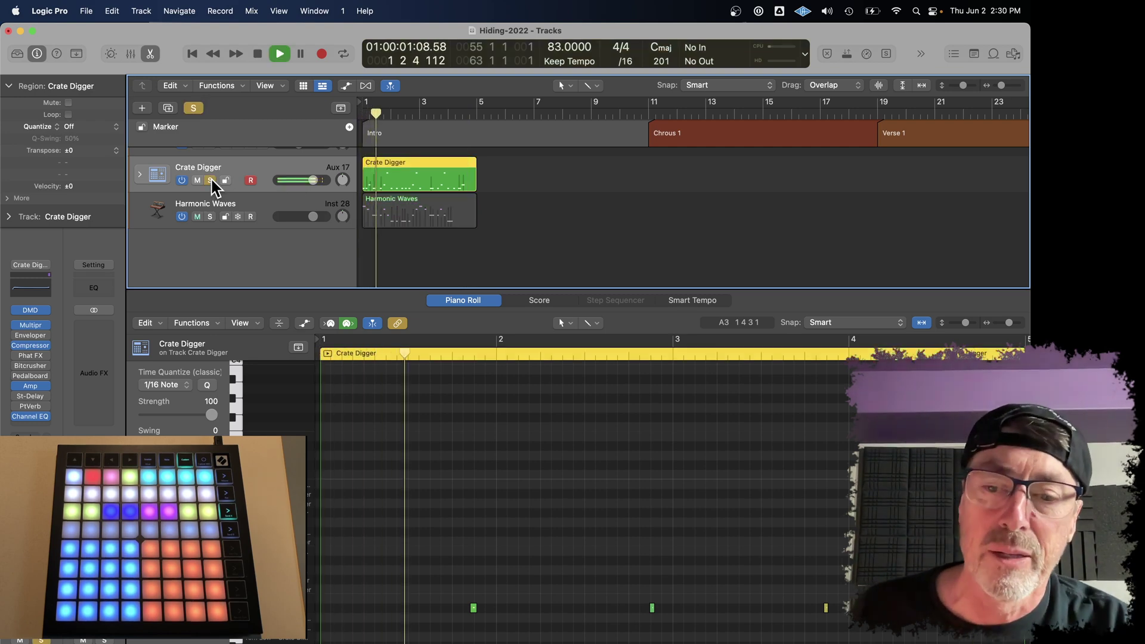
{"action": "scroll", "coordinate": [465, 365], "scroll_direction": "down", "scroll_amount": 5}
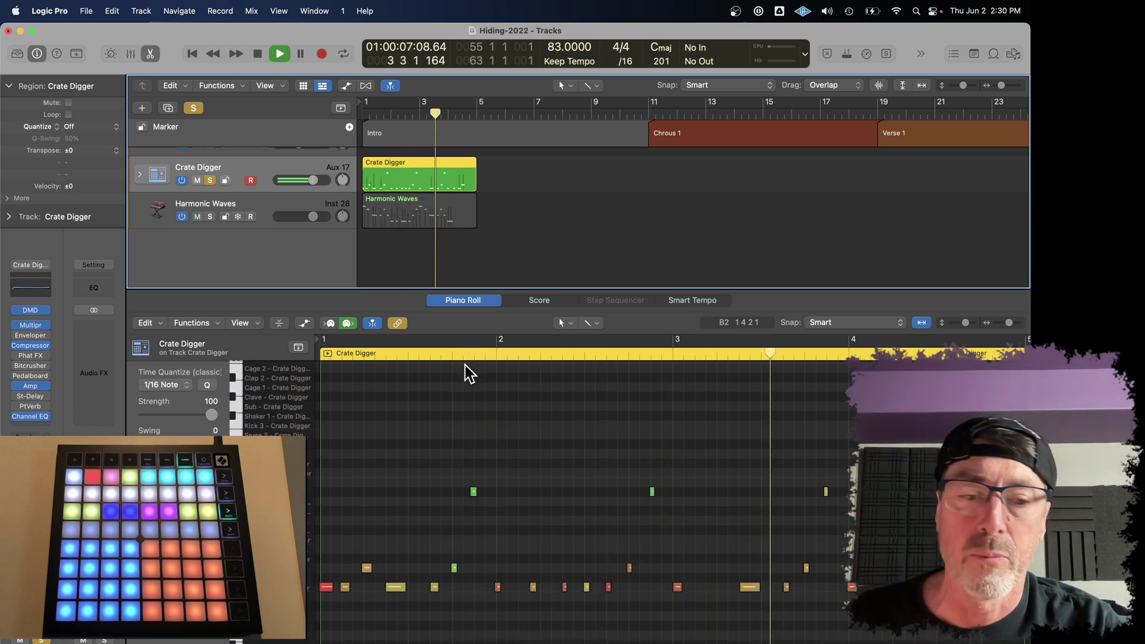
{"action": "key", "text": "space"}
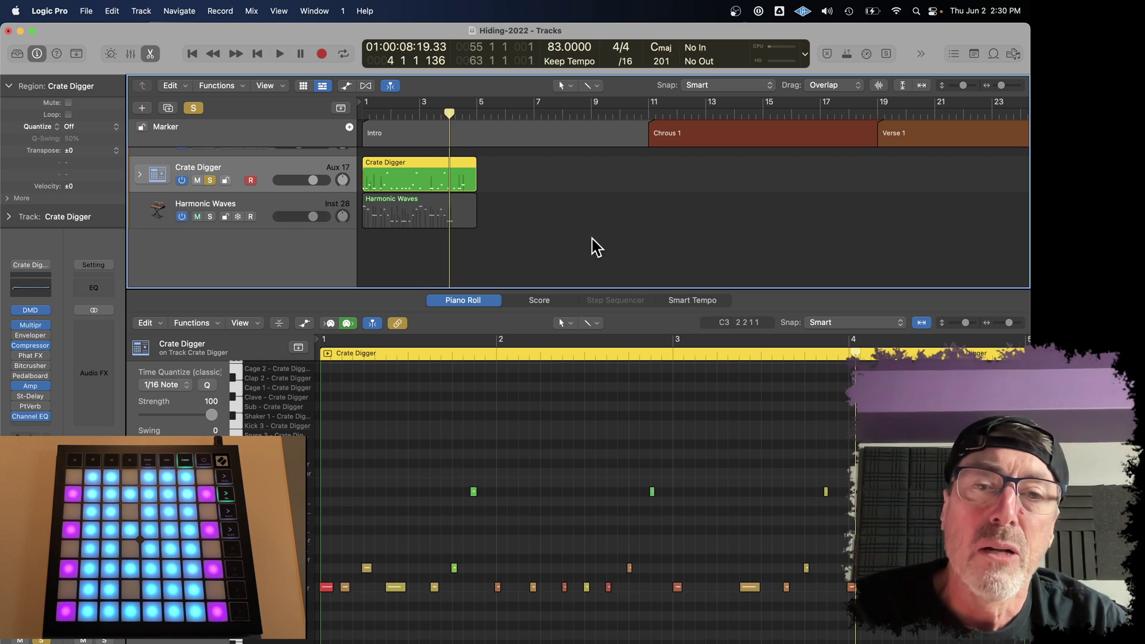
{"action": "left_click", "coordinate": [510, 174]}
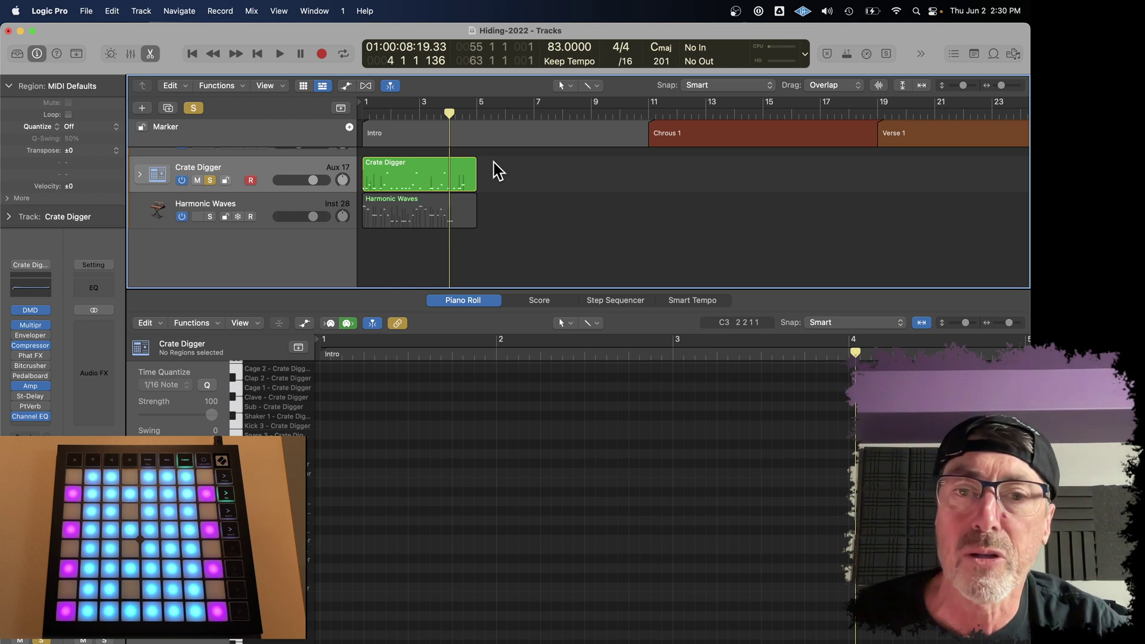
- Create a pattern region after the drums with Kick 1 on steps 1, 5 and 9, cycling bars 5–7
{"action": "right_click", "coordinate": [503, 173]}
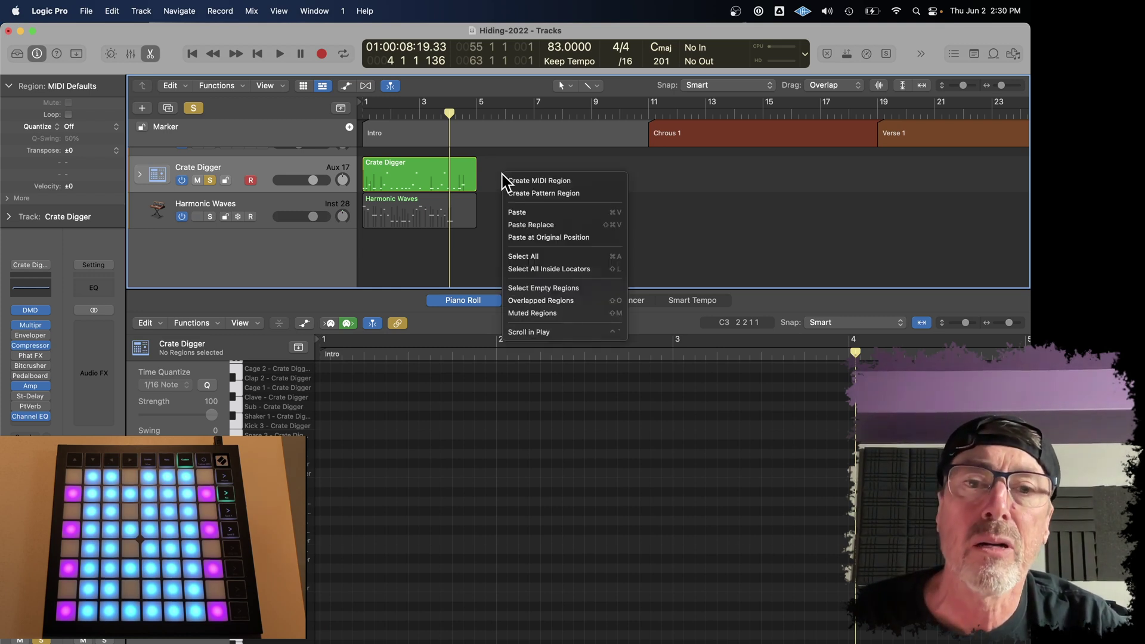
{"action": "left_click", "coordinate": [547, 194]}
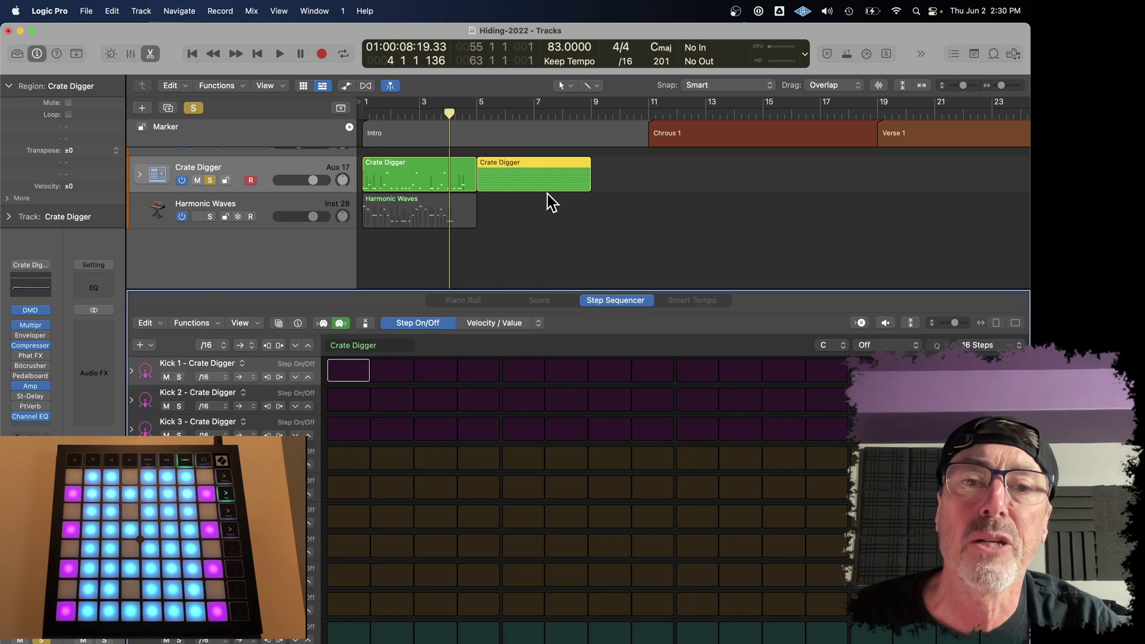
{"action": "left_click", "coordinate": [358, 370]}
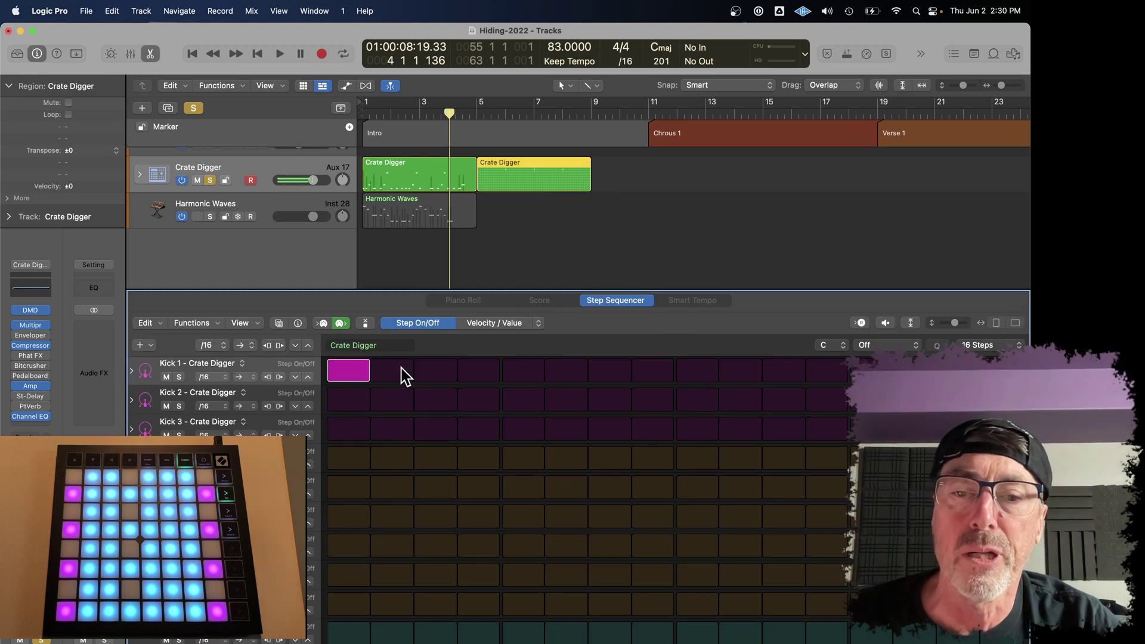
{"action": "left_click", "coordinate": [521, 373]}
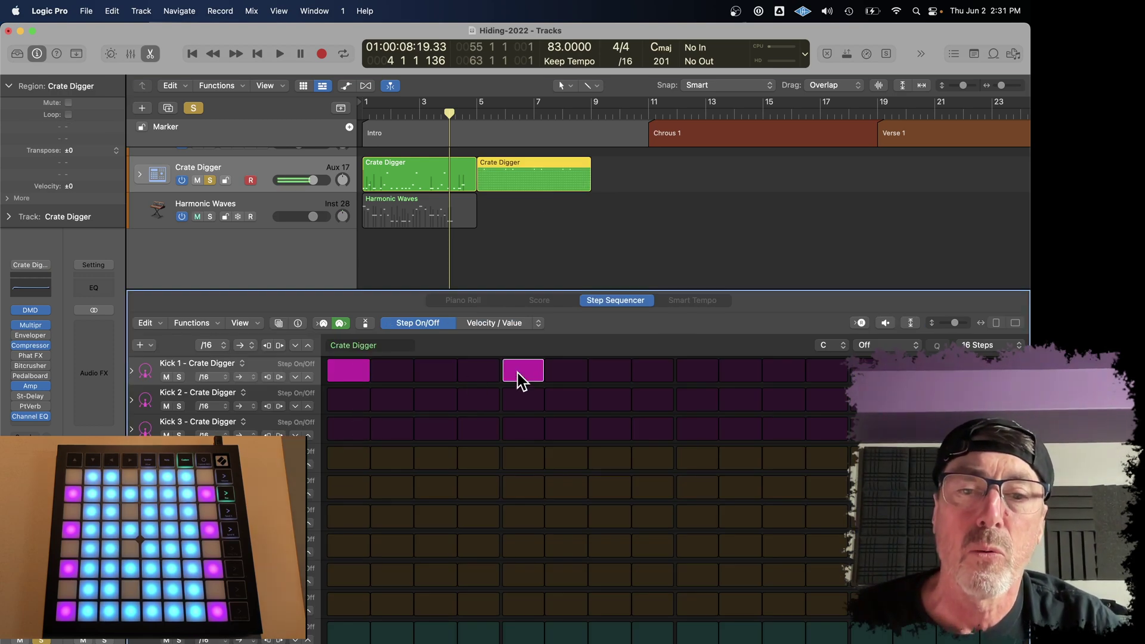
{"action": "left_click", "coordinate": [699, 372]}
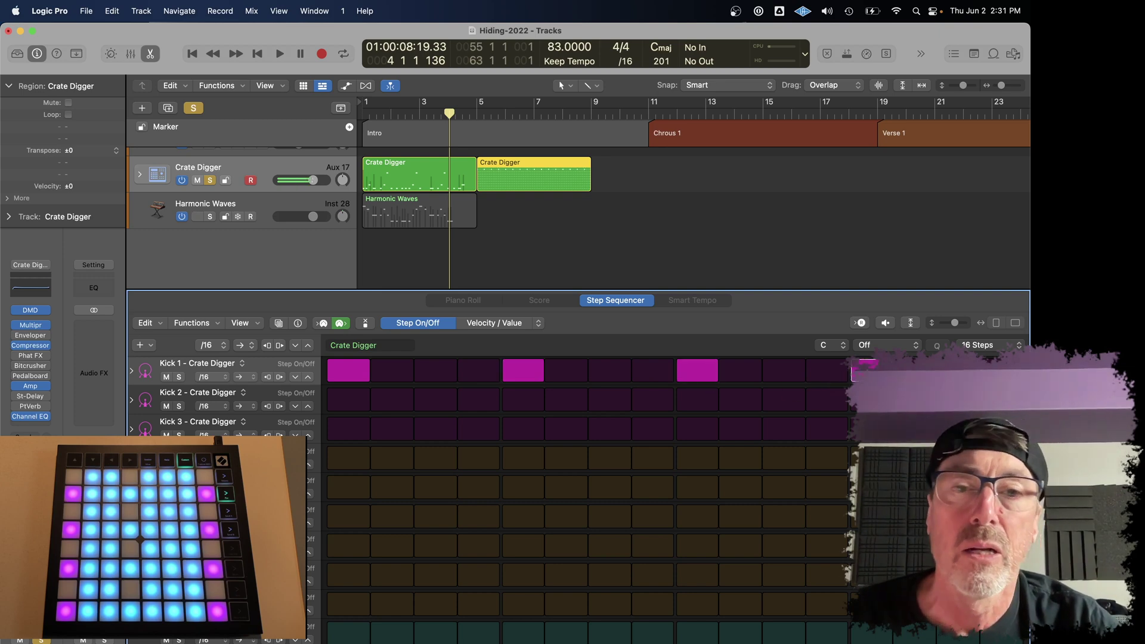
{"action": "left_click_drag", "start_coordinate": [483, 109], "coordinate": [590, 113]}
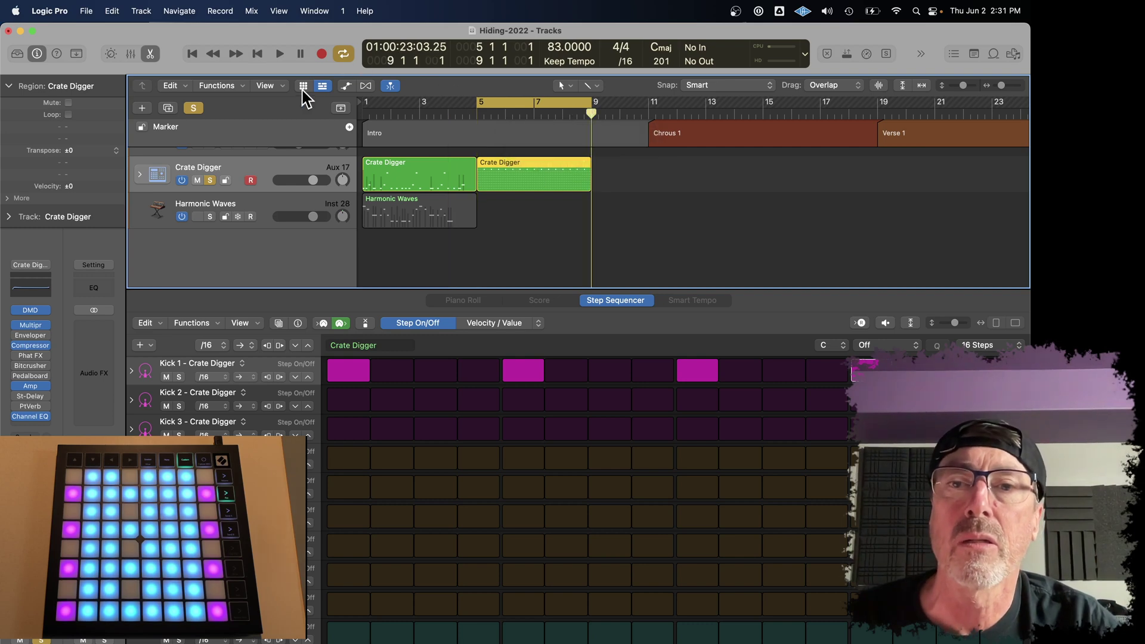
{"action": "left_click", "coordinate": [323, 50]}
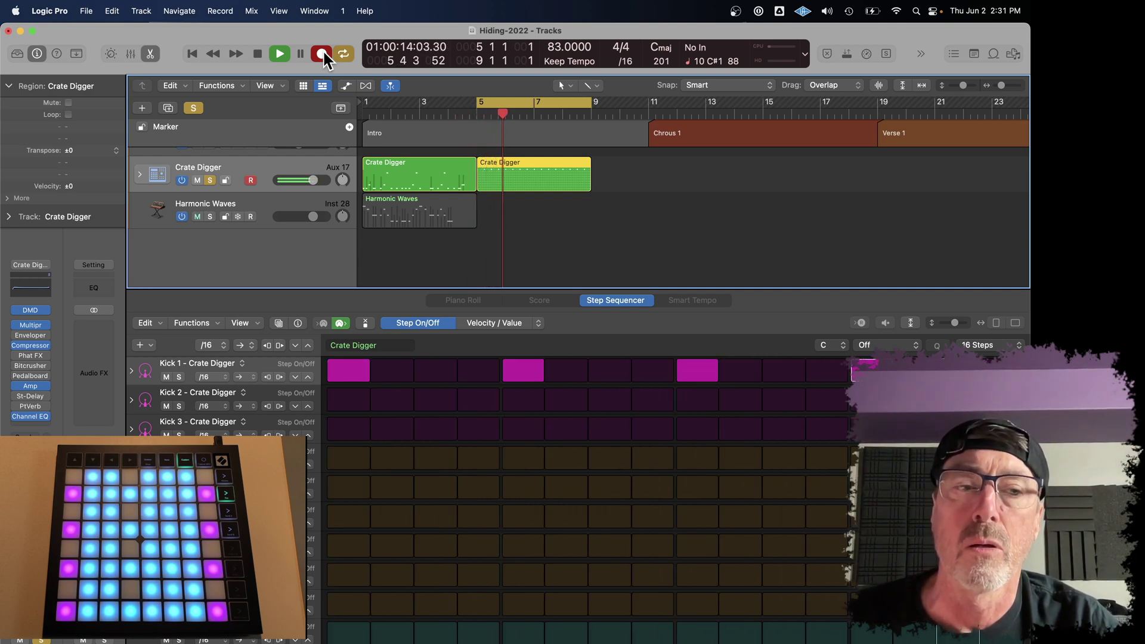
- Record extra Launchpad drum hits over the pattern, leaving a Crate Digger region across bars 5–9
{"action": "left_click", "coordinate": [257, 54]}
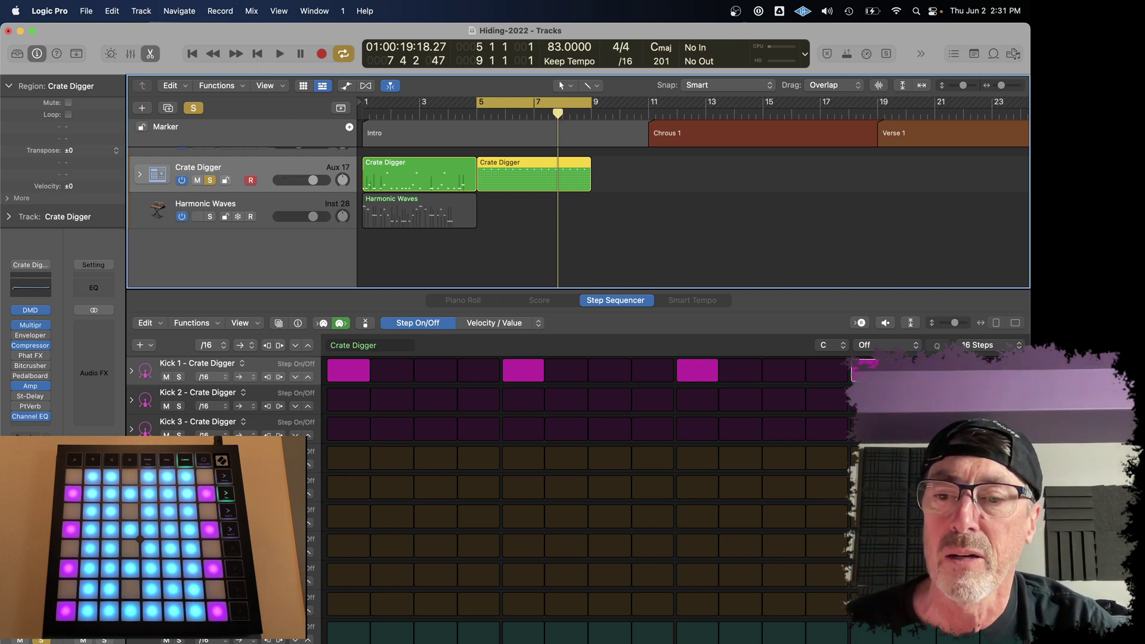
{"action": "key", "text": "Tab"}
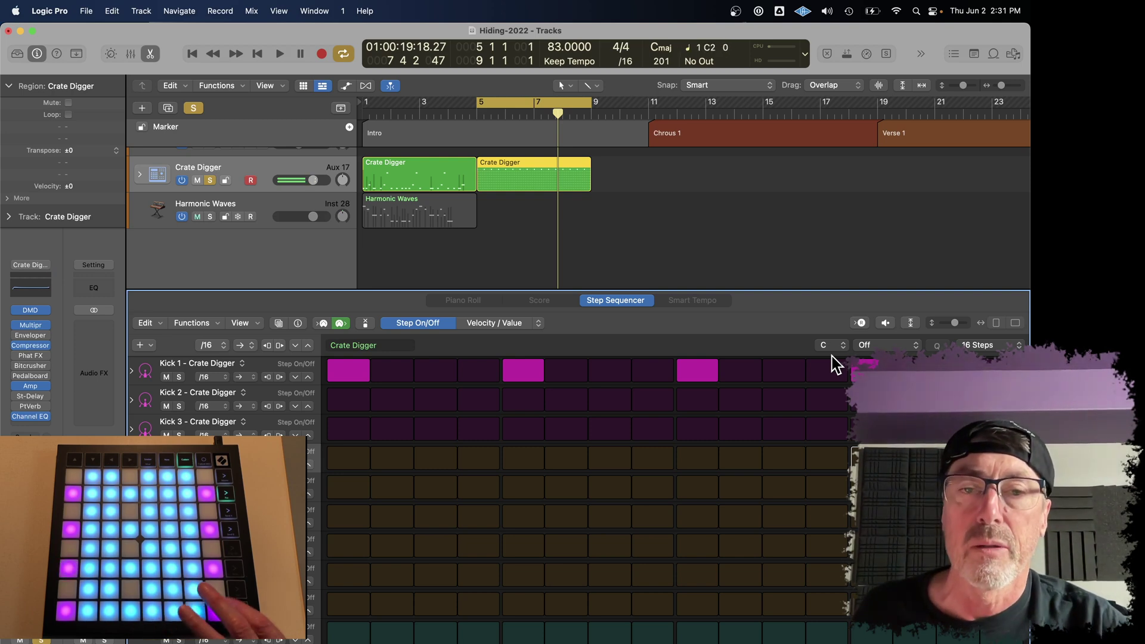
{"action": "left_click", "coordinate": [321, 53]}
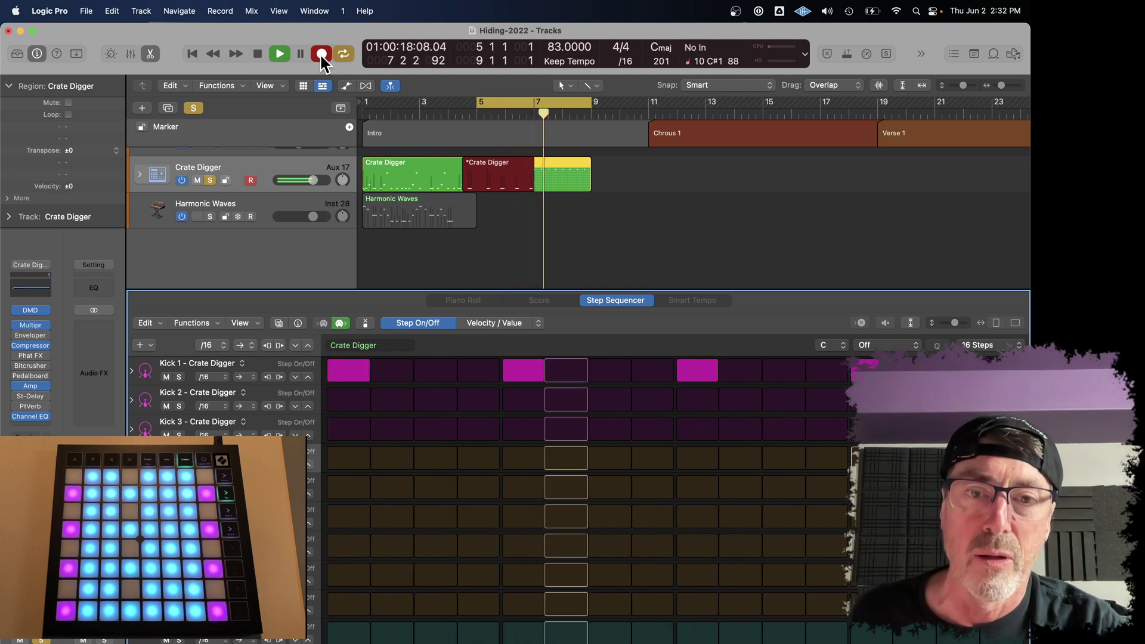
{"action": "left_click", "coordinate": [321, 54]}
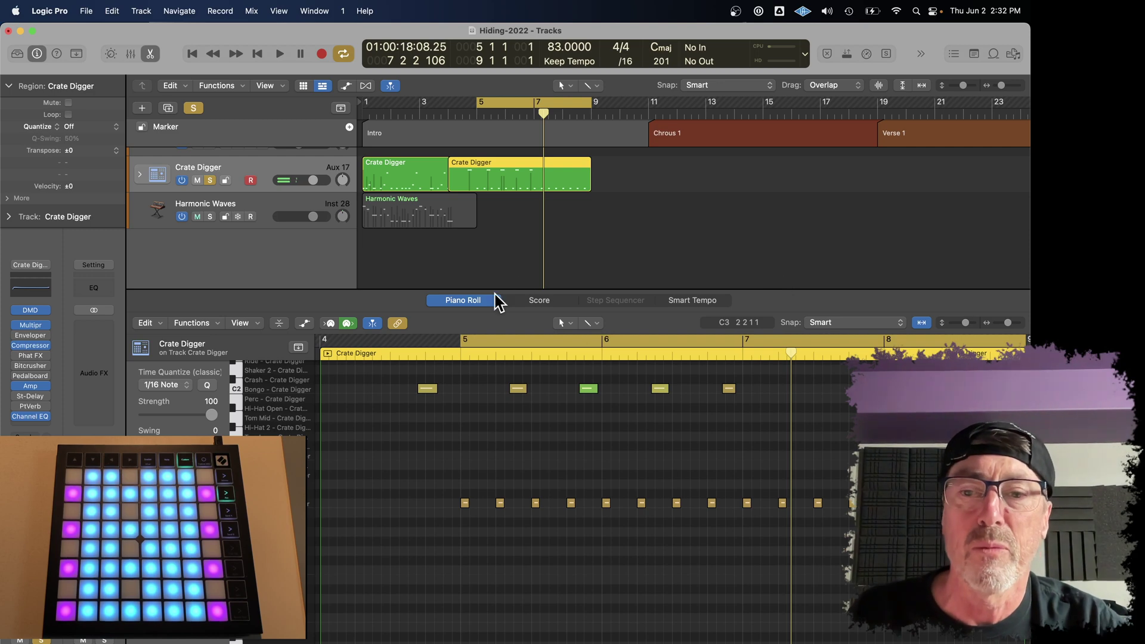
{"action": "scroll", "coordinate": [541, 427], "scroll_direction": "up", "scroll_amount": 5}
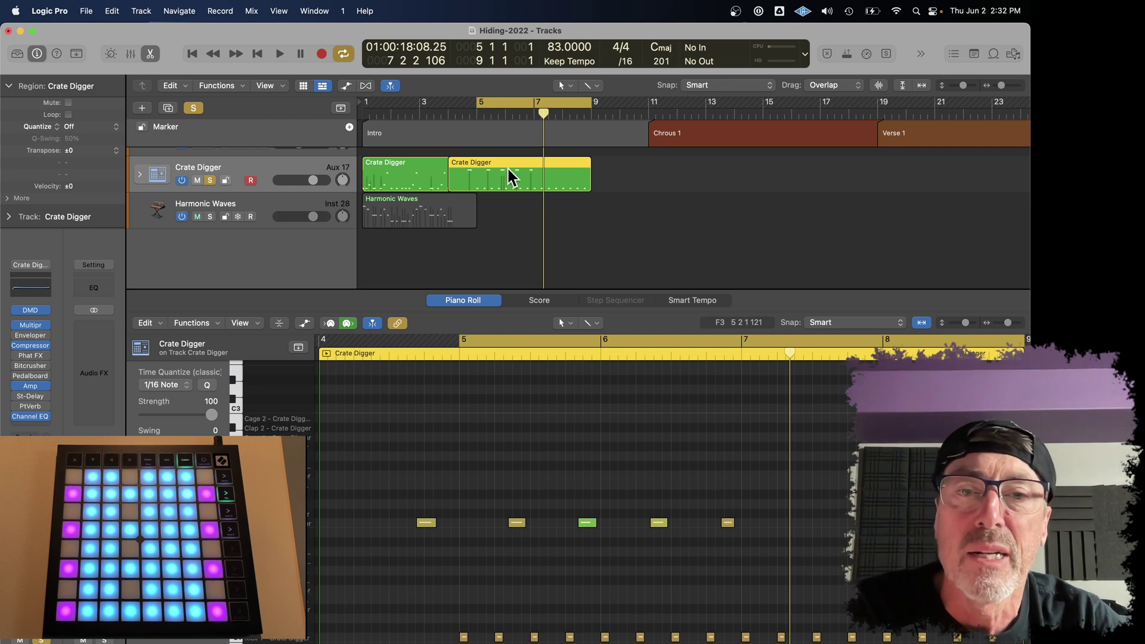
- Switch Cycle off and put the playhead back at bar 1
{"action": "left_click", "coordinate": [344, 54]}
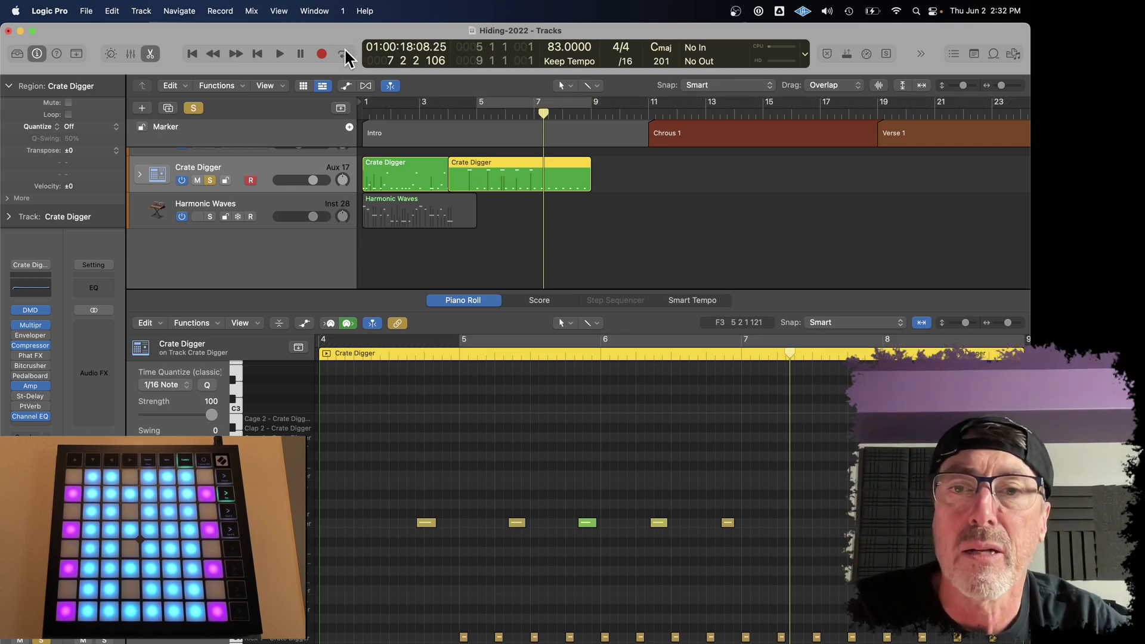
{"action": "key", "text": "Return"}
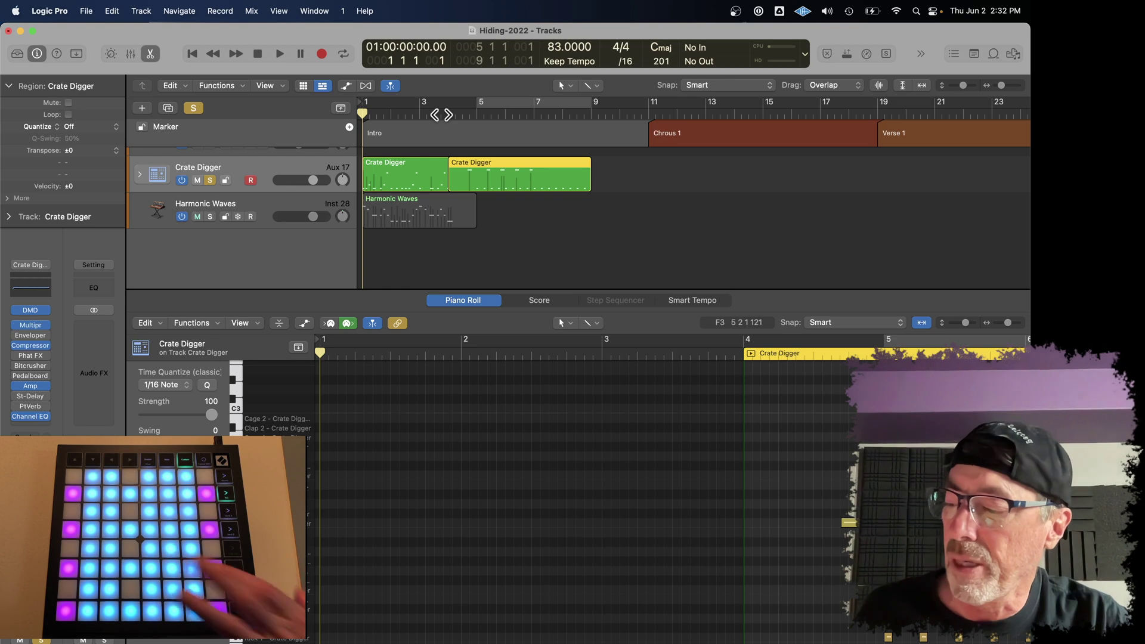